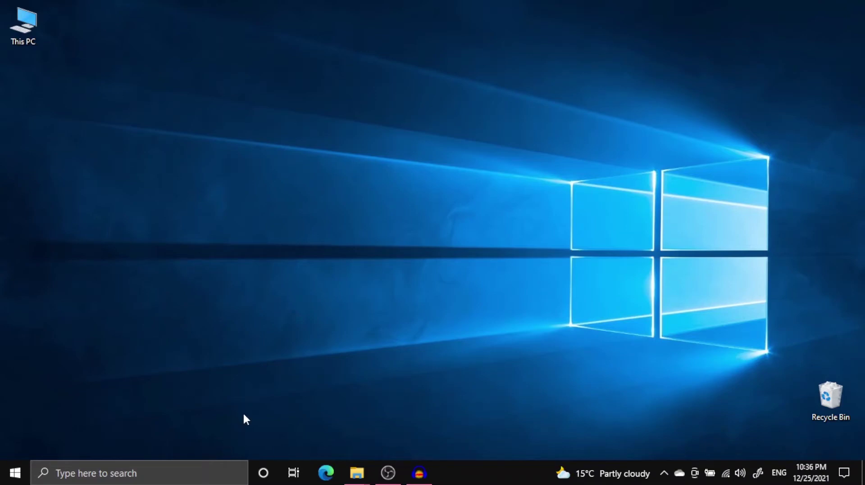
Bring up the Start menu and browse the Office, DaVinci, Media Encoder and Acrobat tiles.
key("super")
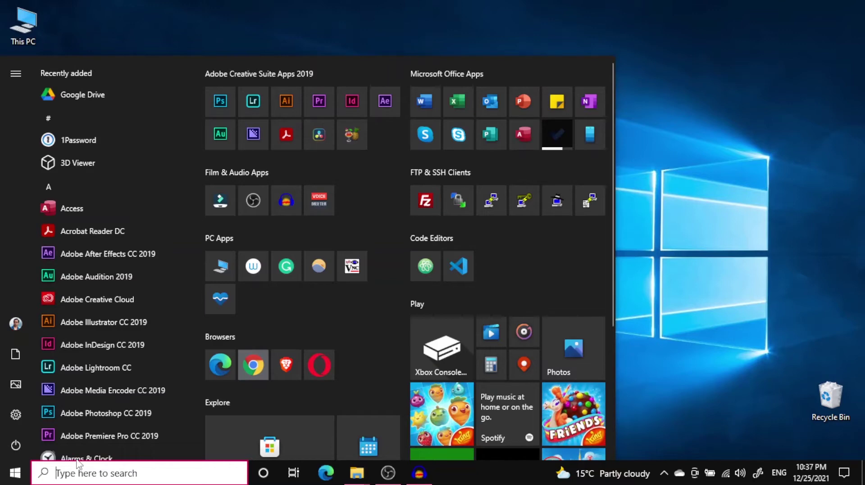
key("Tab")
key("Right")
key("Right")
key("Down")
key("Up")
key("Left")
key("Left")
key("Down")
key("Left")
key("Up")
key("Left")
key("Down")
key("Right")
Move on through the Film & Audio Apps group to Audacity and FileZilla.
key("Down")
key("Right")
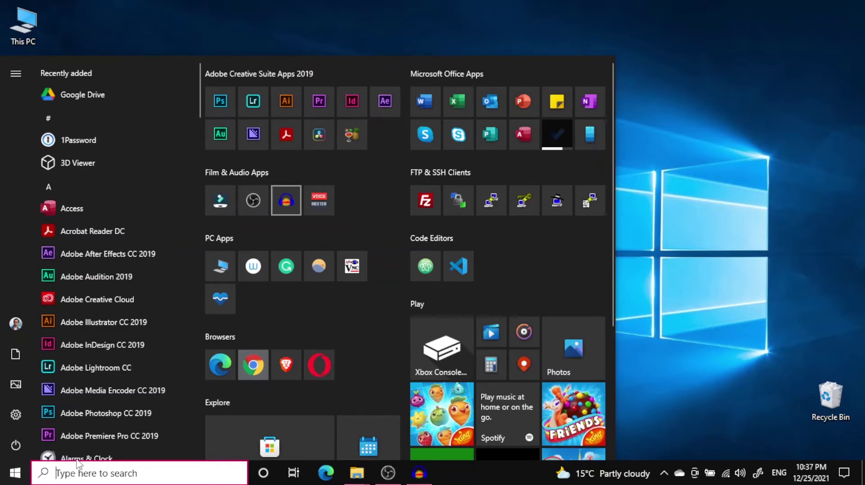
key("Right")
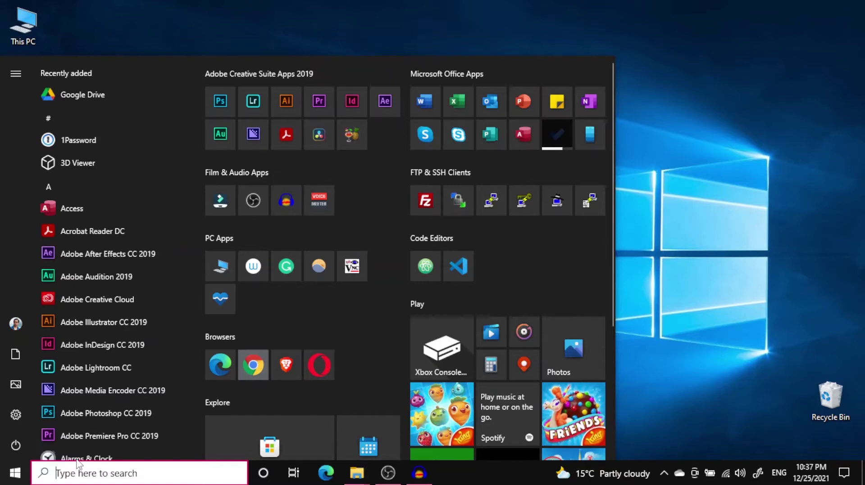
key("Right")
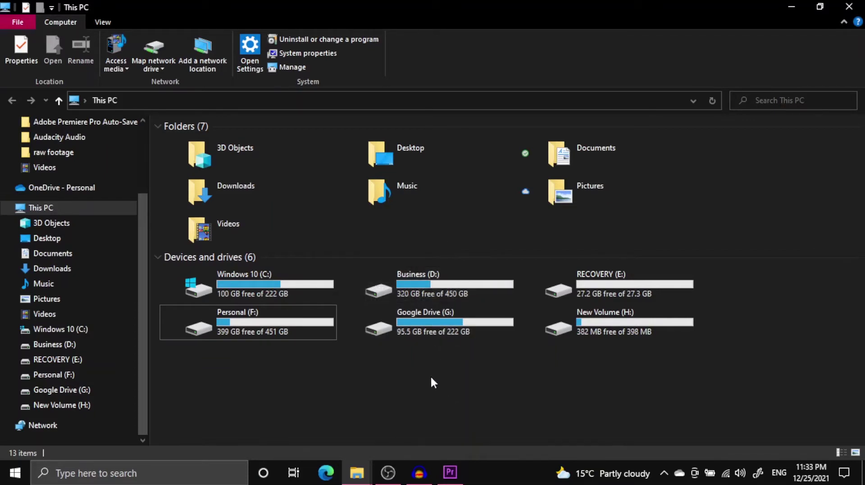
Select the Business (D:) and Personal (F:) drives in turn, then open Personal (F:).
left_click(454, 285)
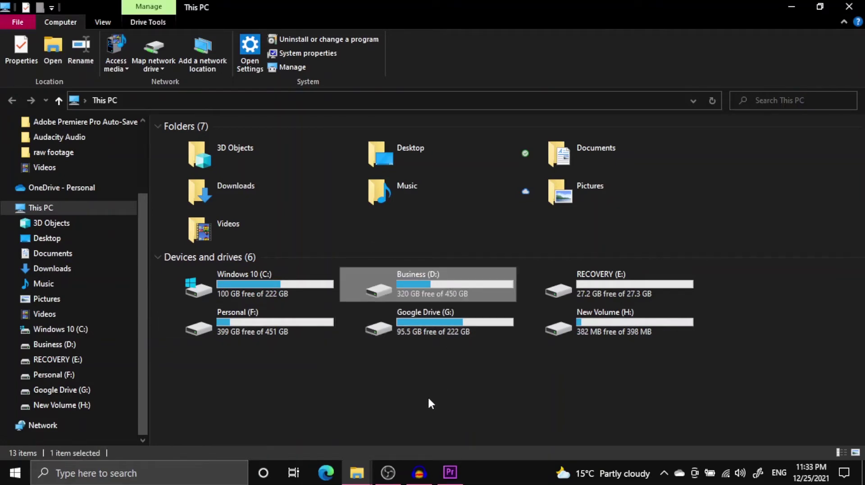
left_click(269, 331)
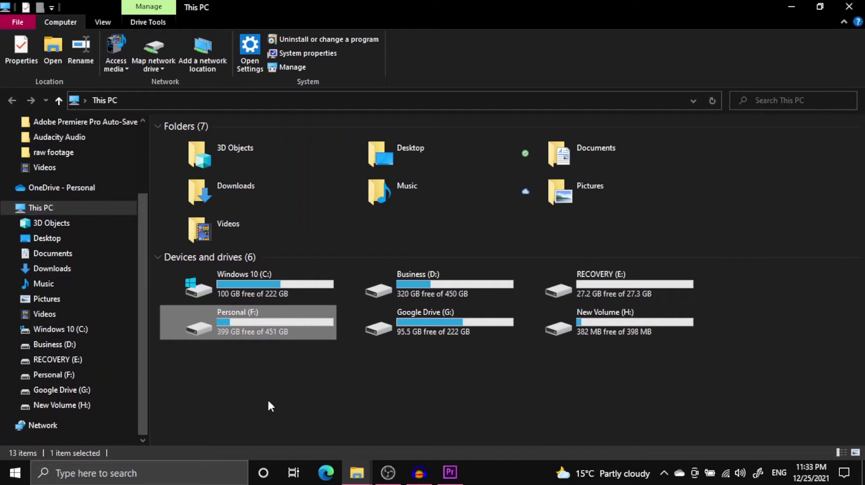
left_click(333, 398)
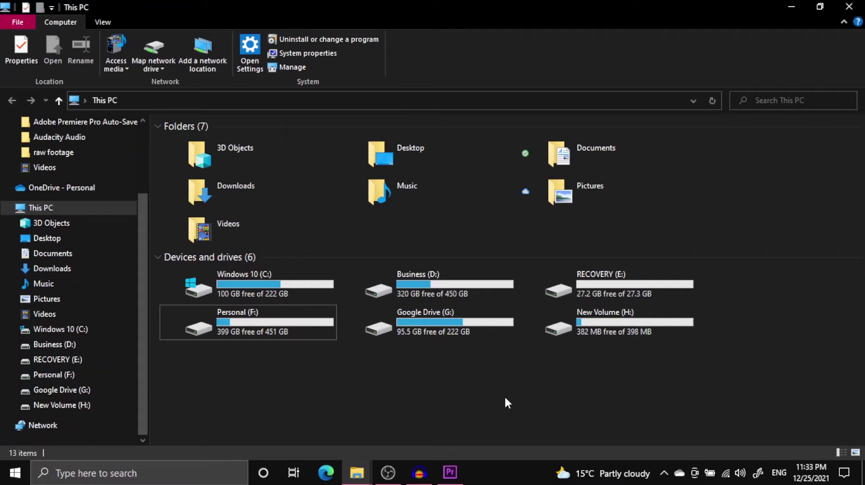
left_click(478, 286)
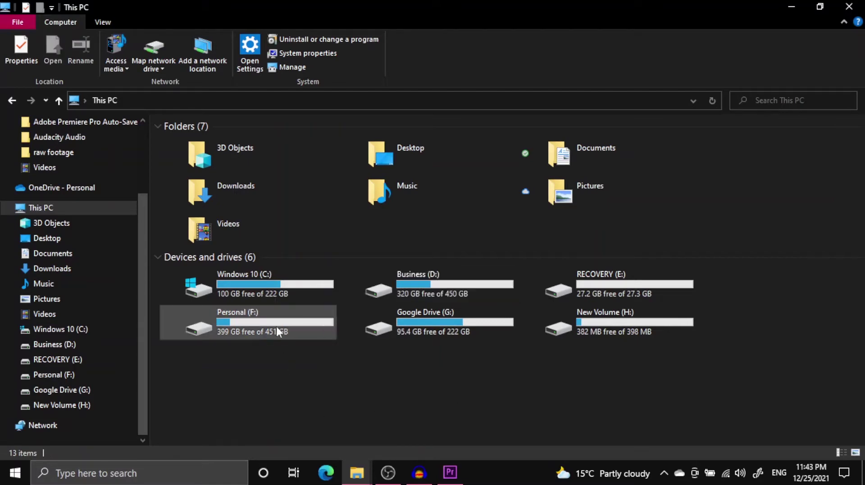
left_click(278, 327)
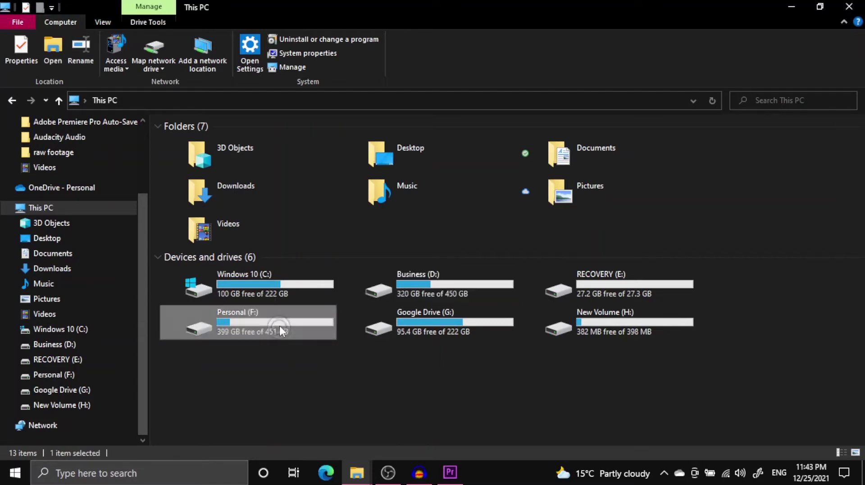
double_click(279, 326)
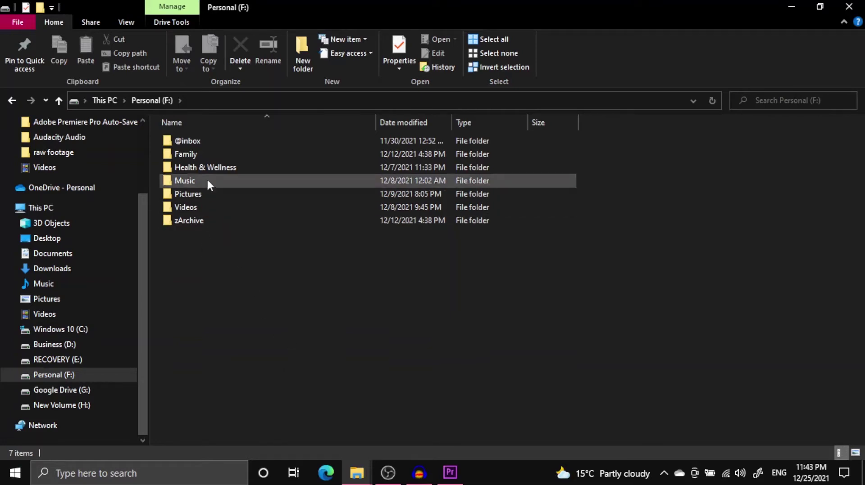
left_click(207, 157)
left_click(220, 168)
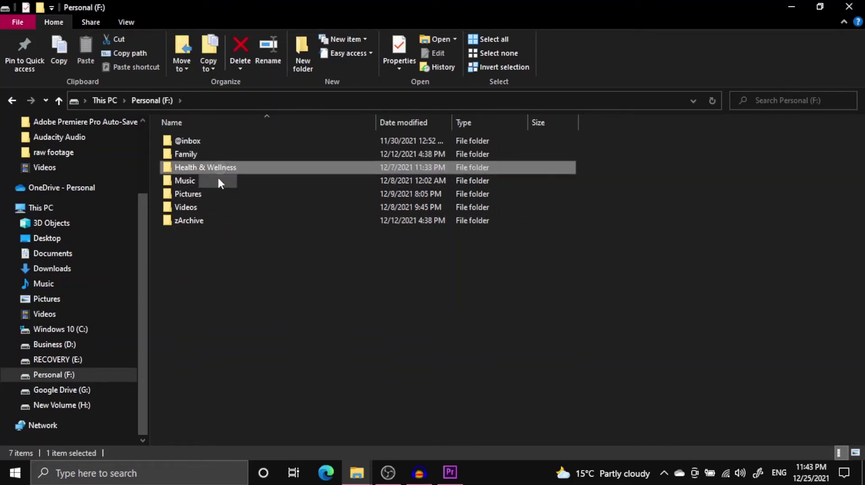
left_click(209, 179)
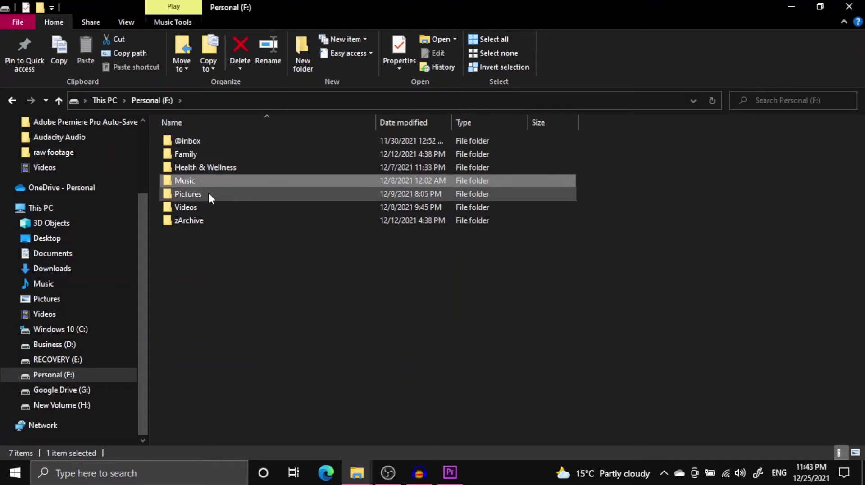
left_click(209, 193)
left_click(204, 208)
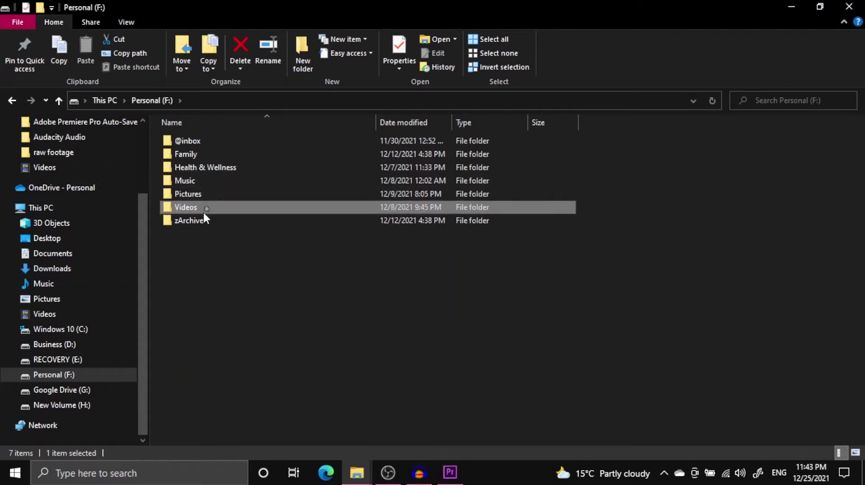
left_click(200, 271)
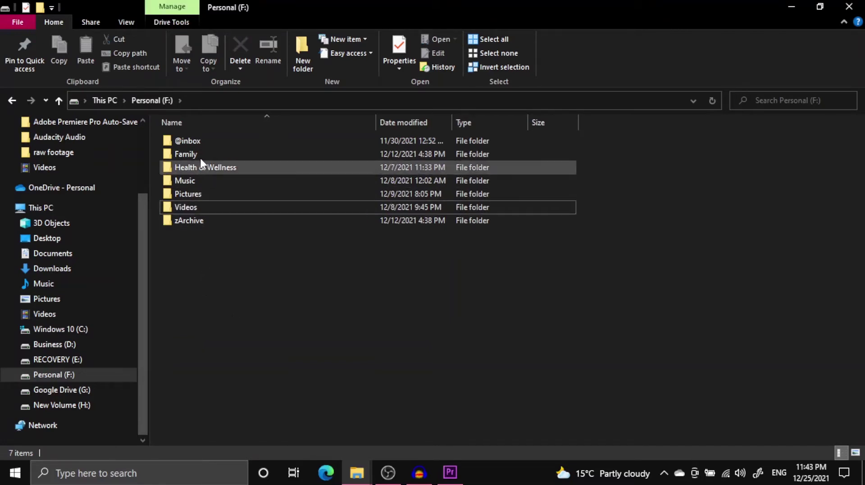
left_click(207, 139)
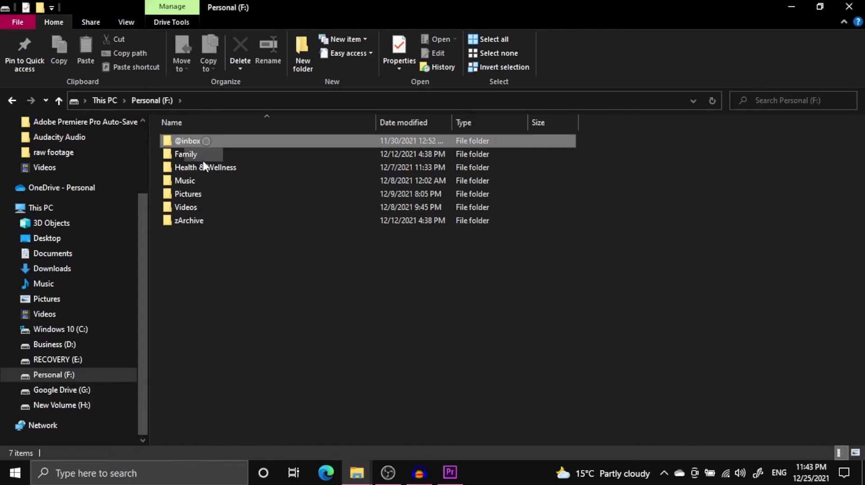
left_click(203, 221)
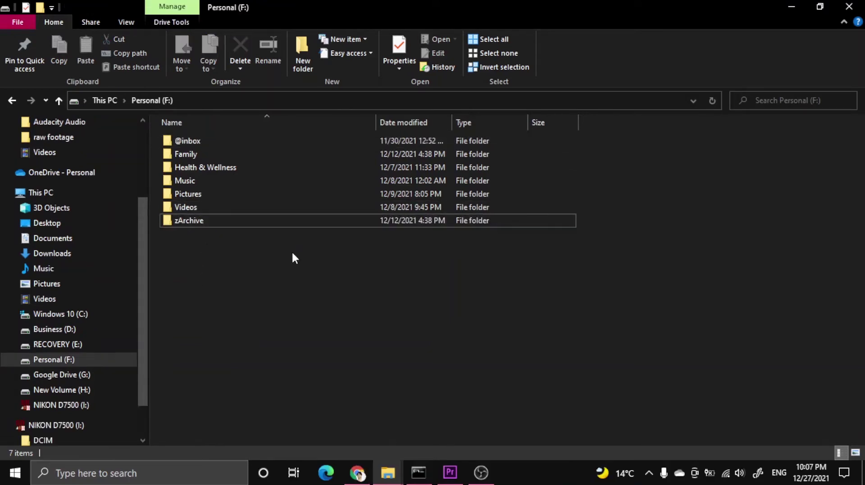
left_click(230, 220)
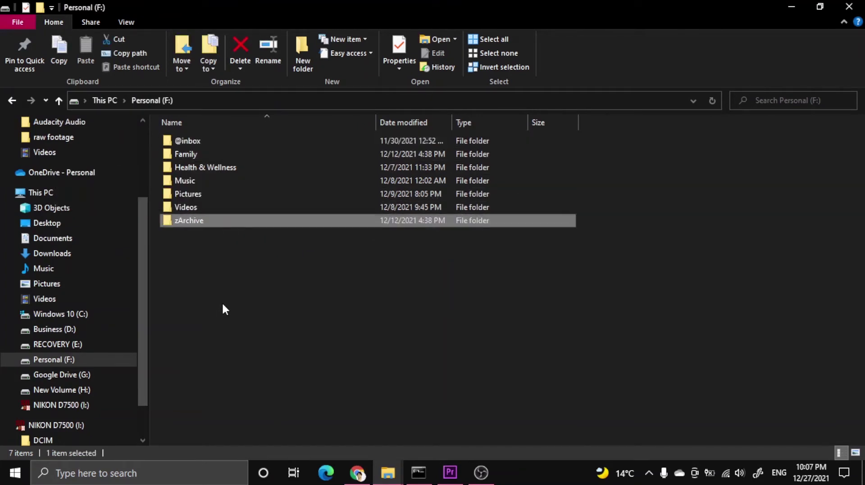
Open the Family folder and look over the uncle's and brother's folders.
double_click(257, 154)
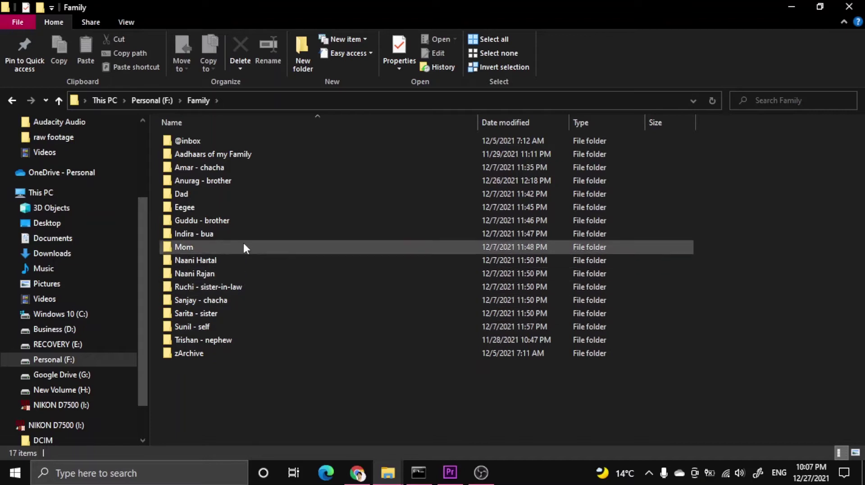
left_click(234, 168)
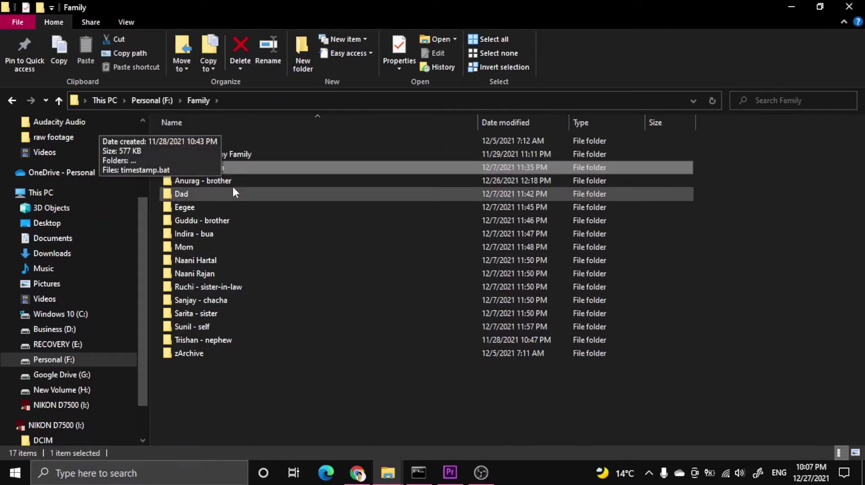
key("Down")
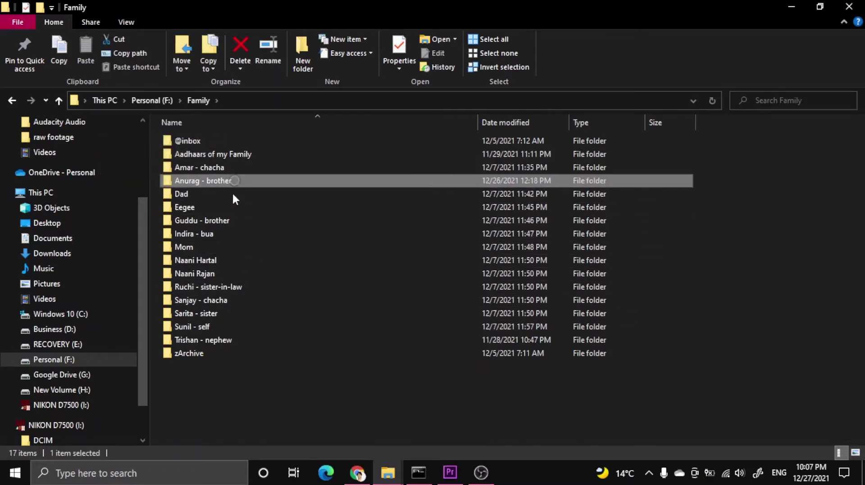
left_click(210, 383)
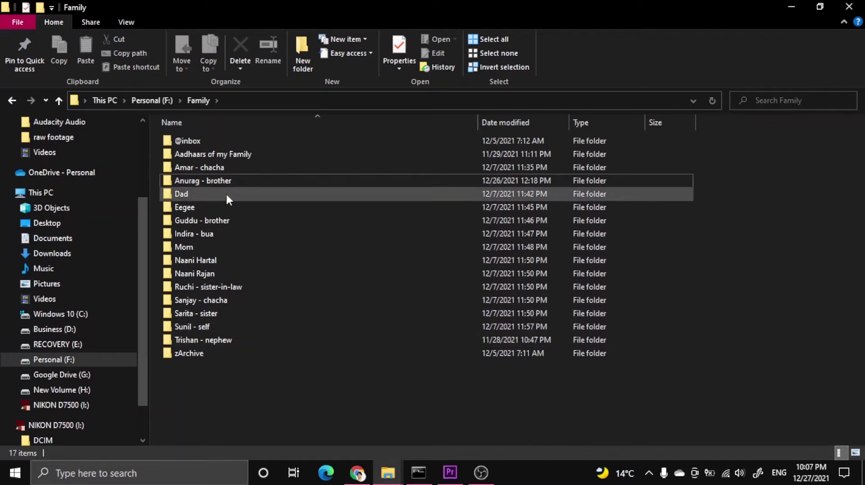
Open the brother's folder and run the timestamp.bat script inside it.
left_click(231, 179)
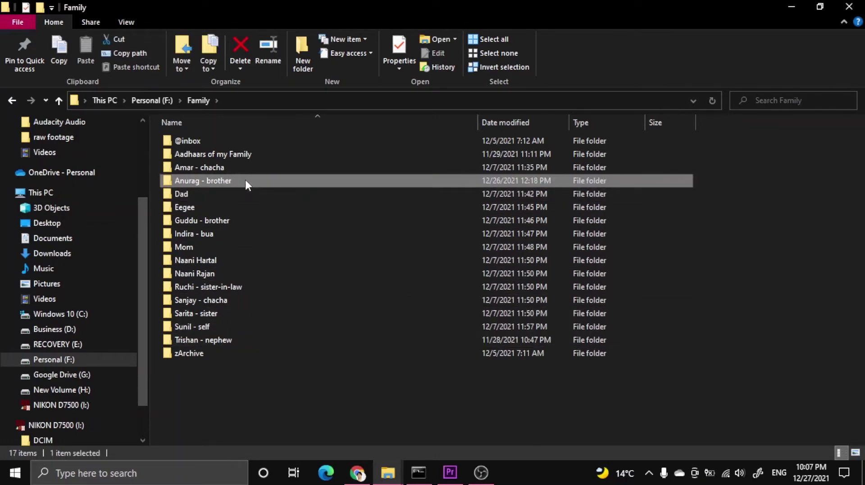
left_click(243, 181)
double_click(264, 181)
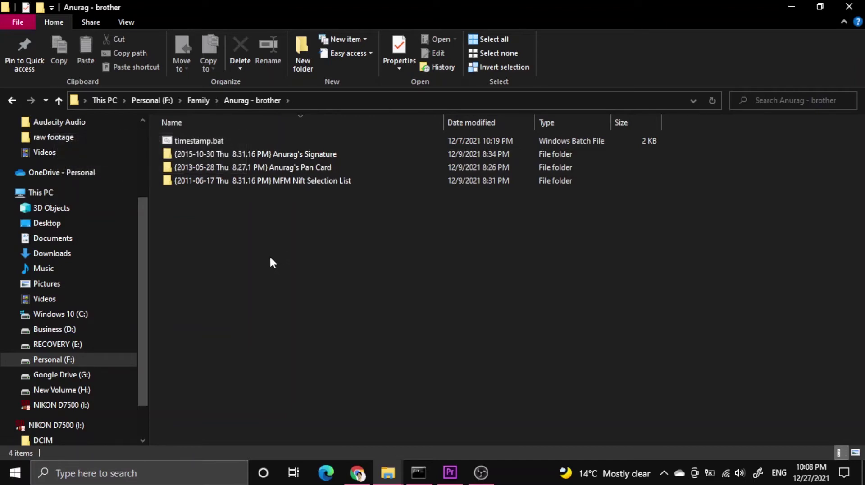
double_click(233, 141)
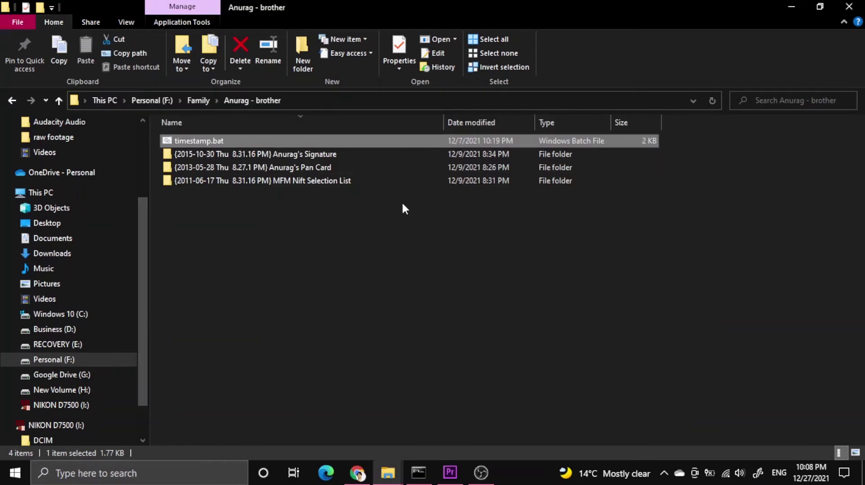
Run timestamp.bat and append ' - describes the content' to the new dated folder's name.
left_click(272, 154)
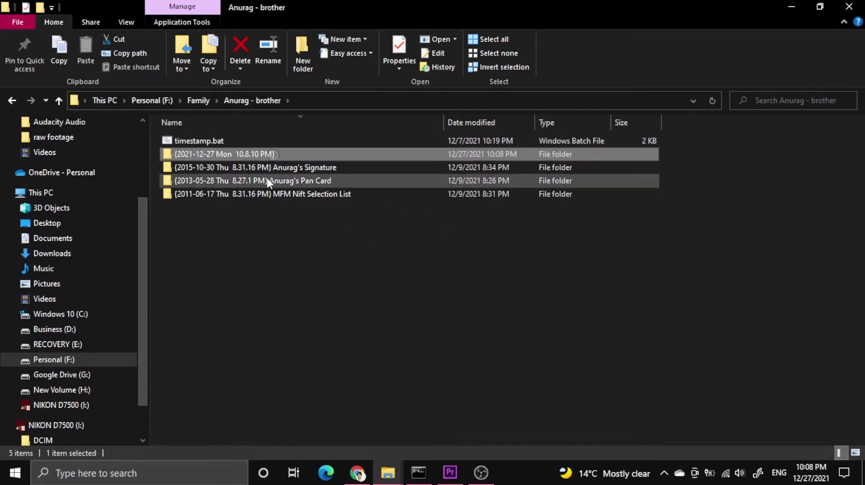
left_click(273, 154)
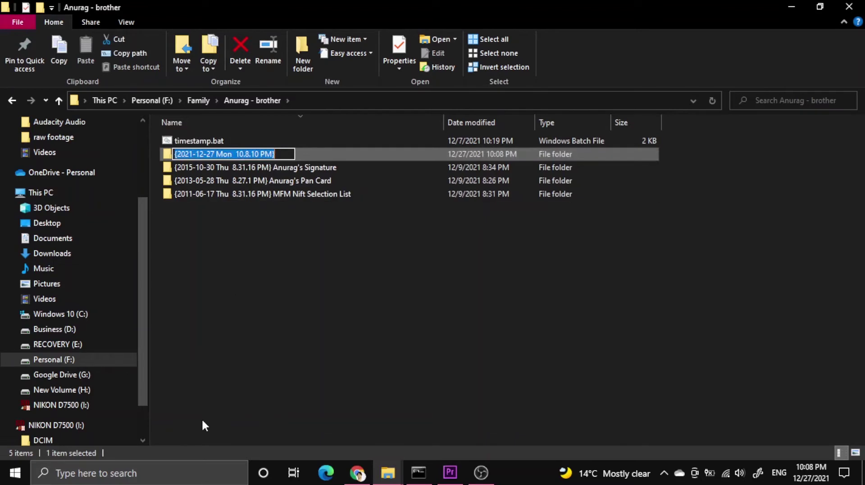
key("End")
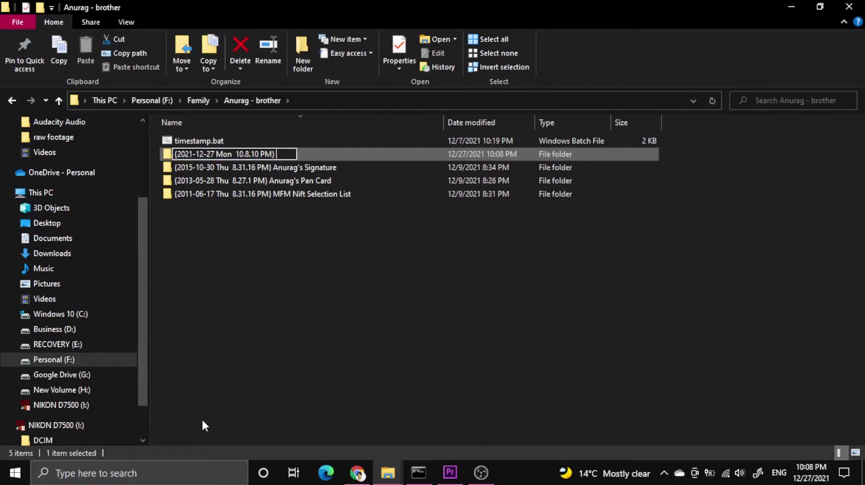
type("- describes the content")
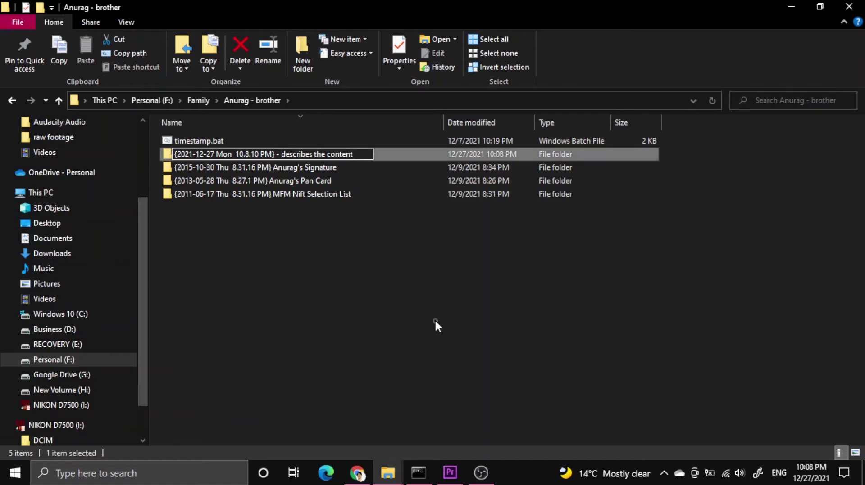
left_click(435, 326)
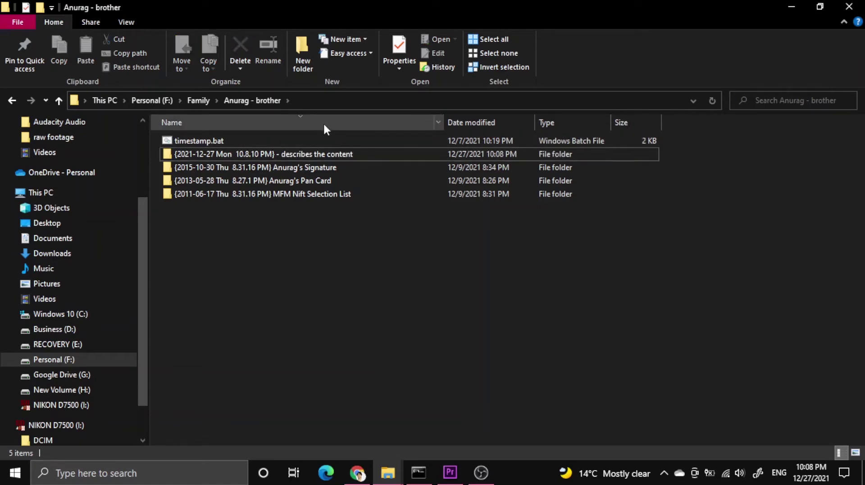
Toggle the Name sort order and select the renamed, signature and pan card folders.
left_click(325, 122)
left_click(327, 123)
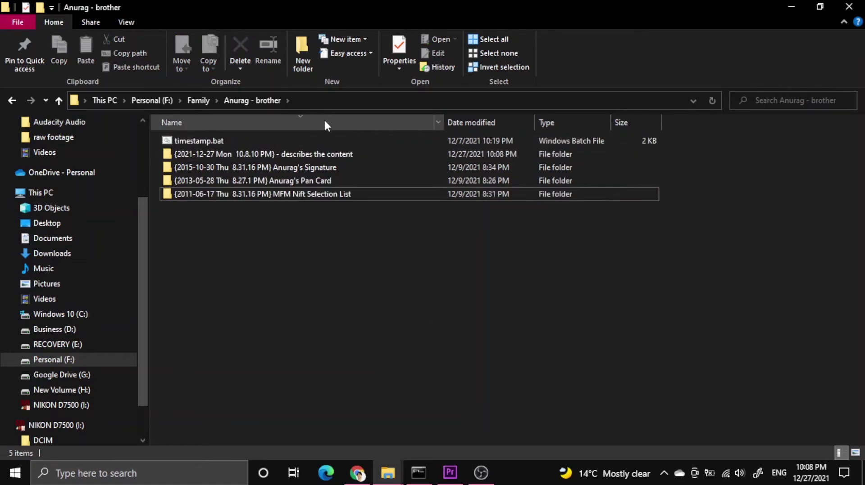
left_click(325, 120)
left_click(326, 121)
left_click(300, 155)
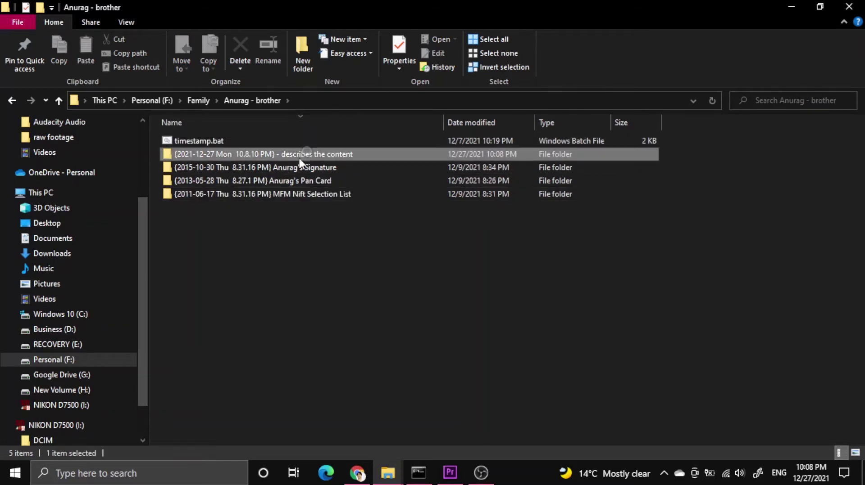
left_click(302, 170)
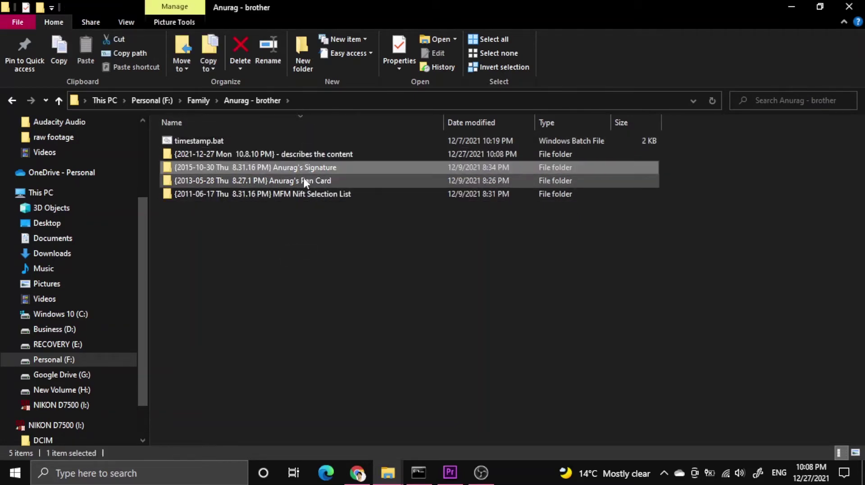
left_click(304, 181)
left_click(301, 194)
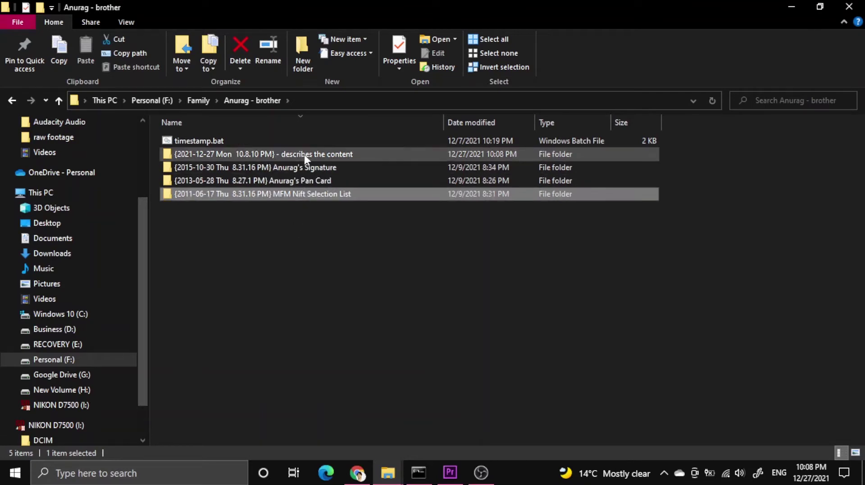
left_click(304, 155)
left_click(281, 270)
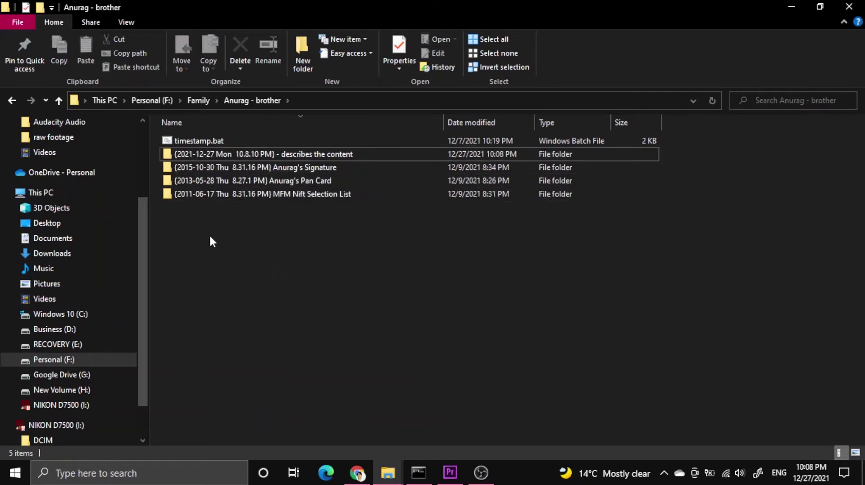
mouse_move(231, 155)
left_click(59, 100)
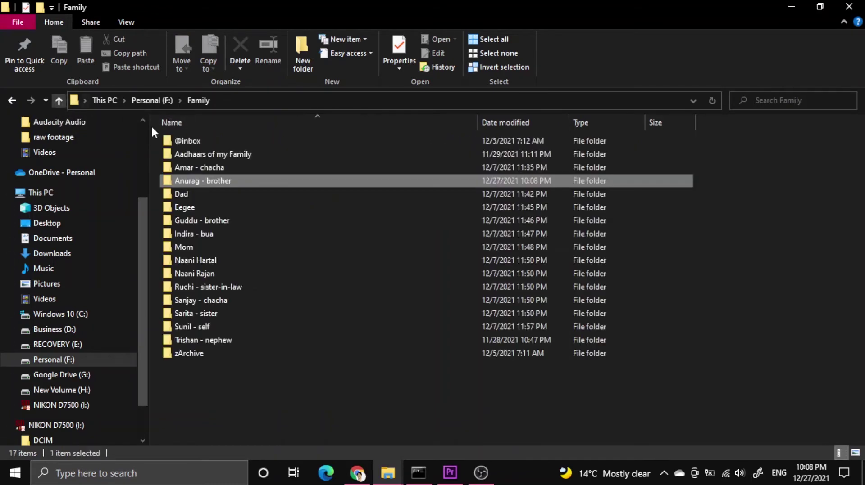
double_click(198, 194)
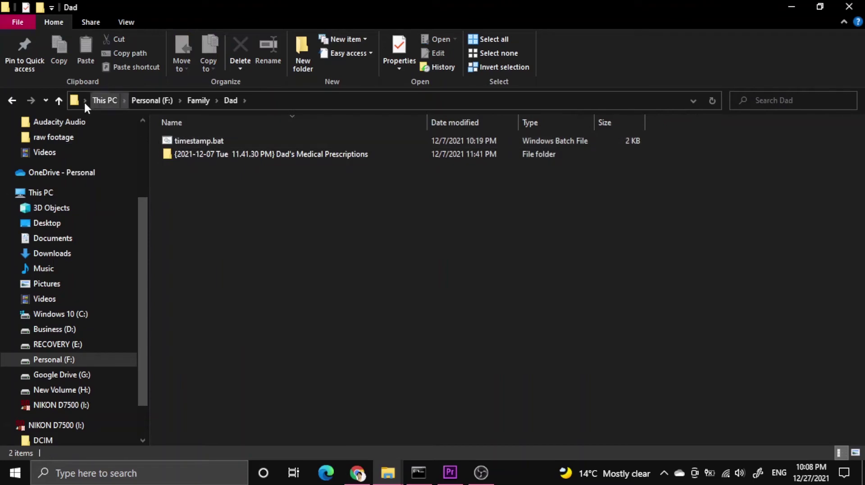
left_click(59, 100)
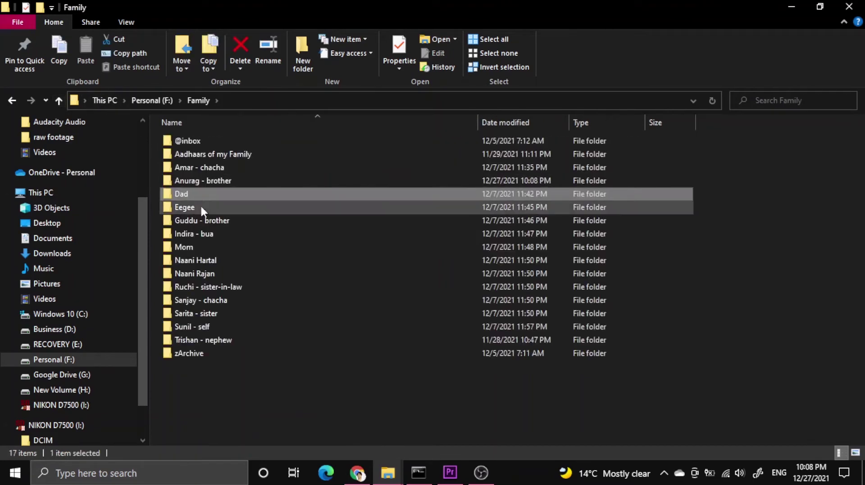
left_click(204, 221)
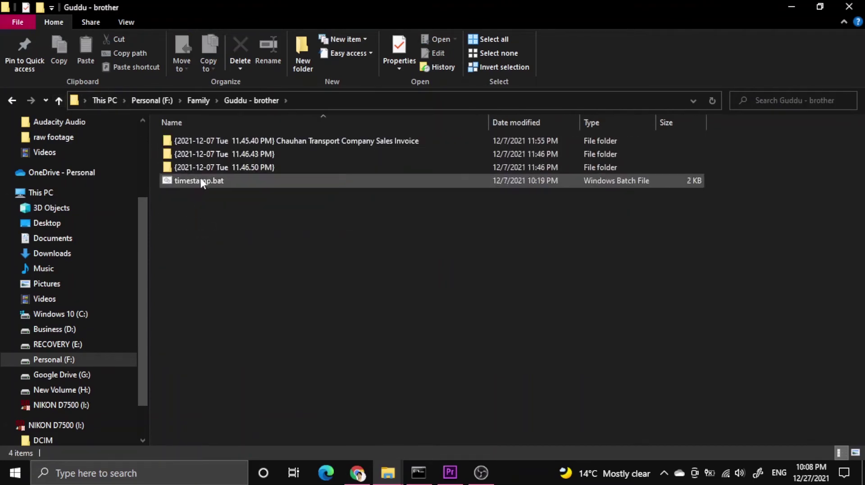
left_click(327, 122)
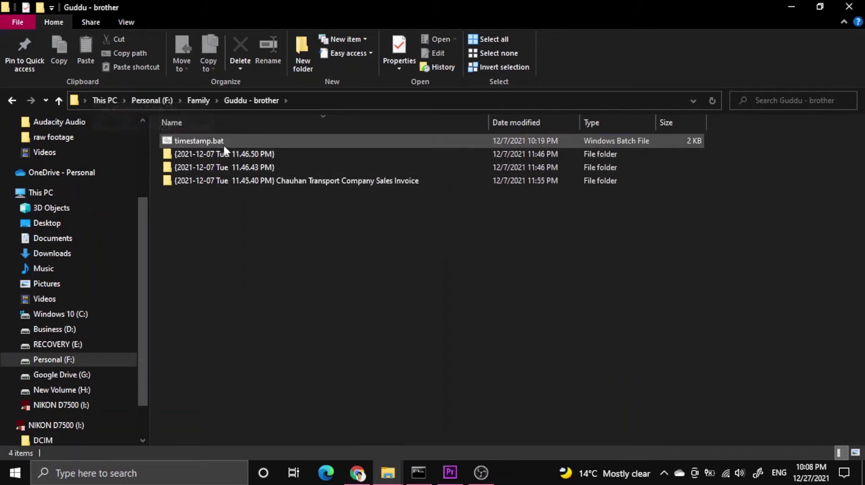
left_click(63, 103)
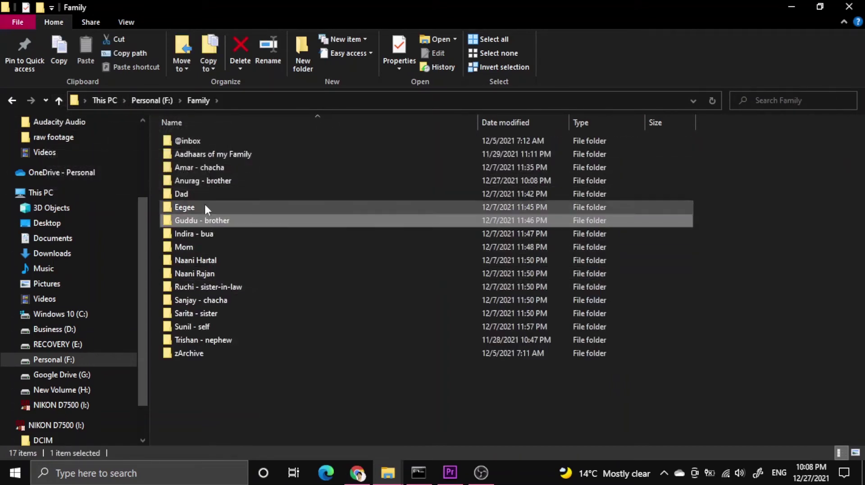
double_click(221, 181)
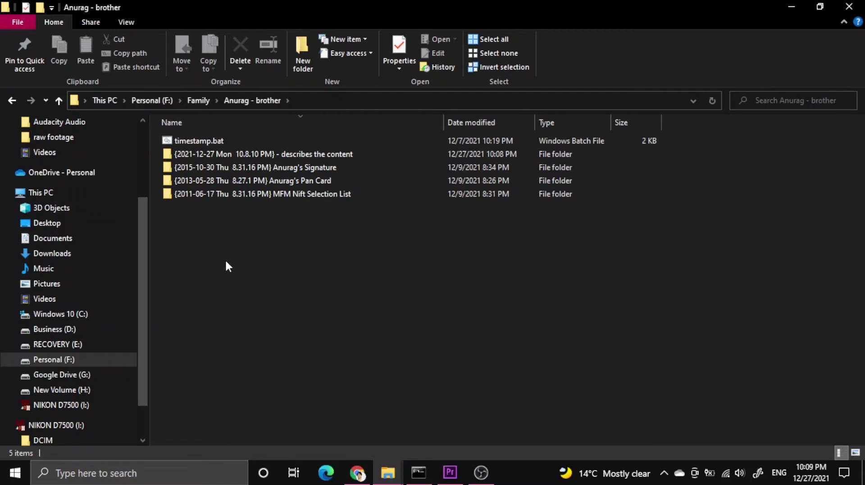
Go up two levels to Personal (F:), open Health & Wellness and look at the gym membership folder.
left_click(58, 101)
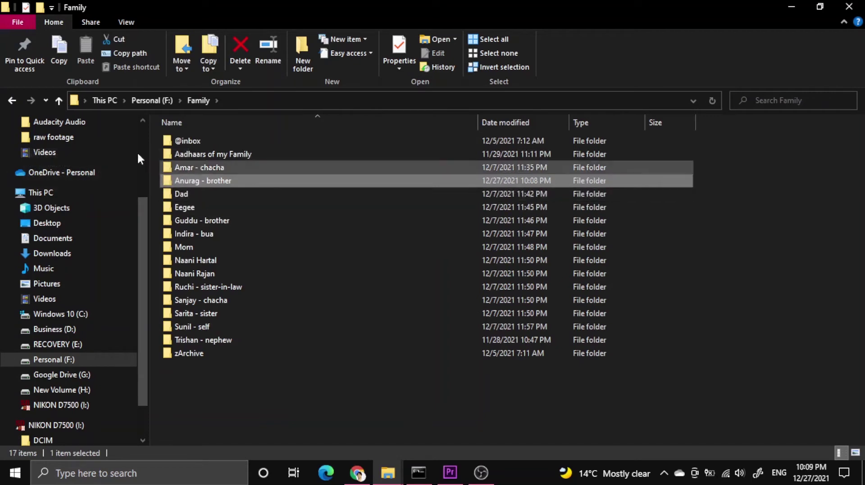
left_click(62, 102)
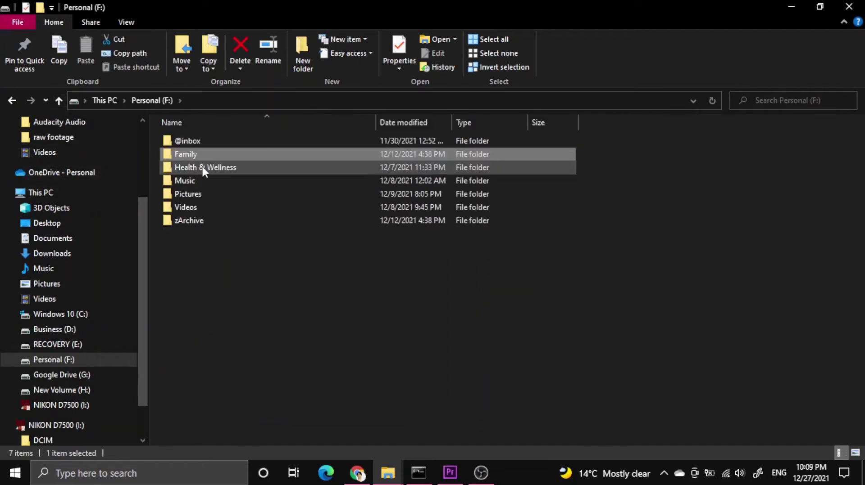
left_click(203, 167)
double_click(218, 166)
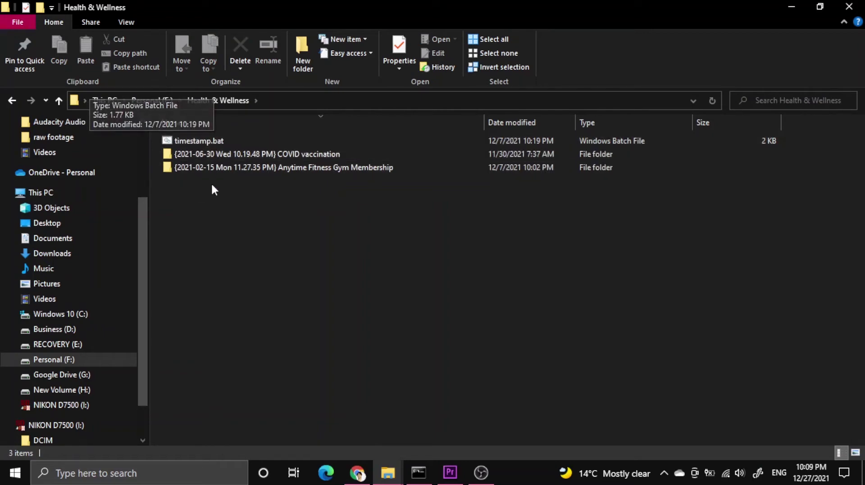
left_click(229, 170)
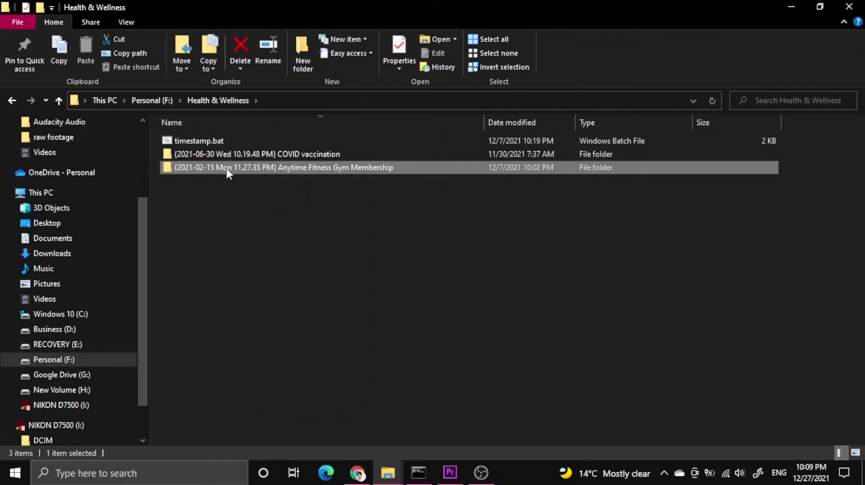
left_click(213, 204)
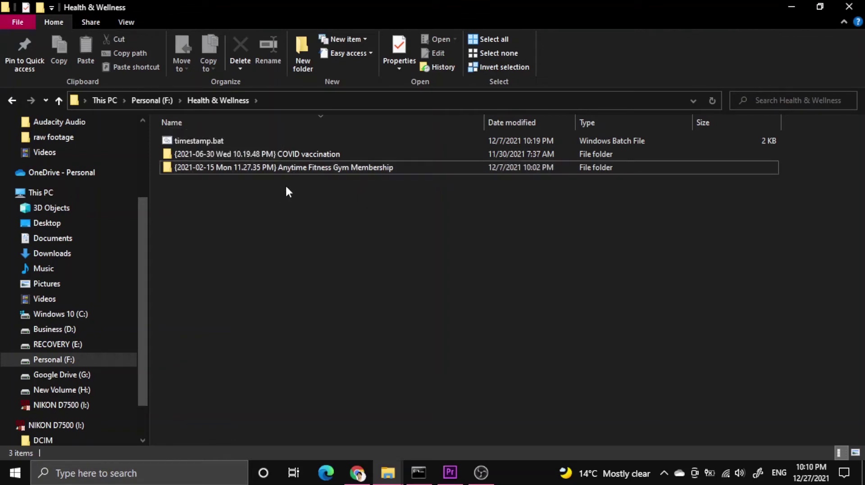
Open the Anytime Fitness Gym Membership folder and sort its payment PDFs by name, descending.
double_click(294, 167)
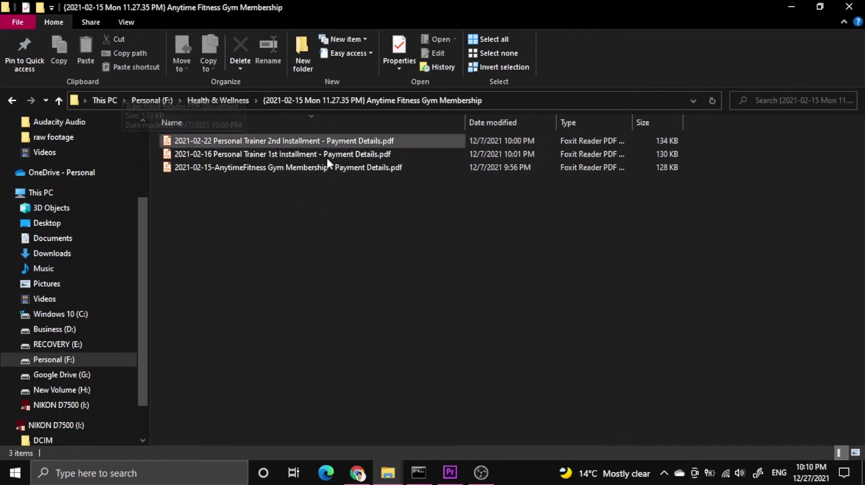
left_click(321, 120)
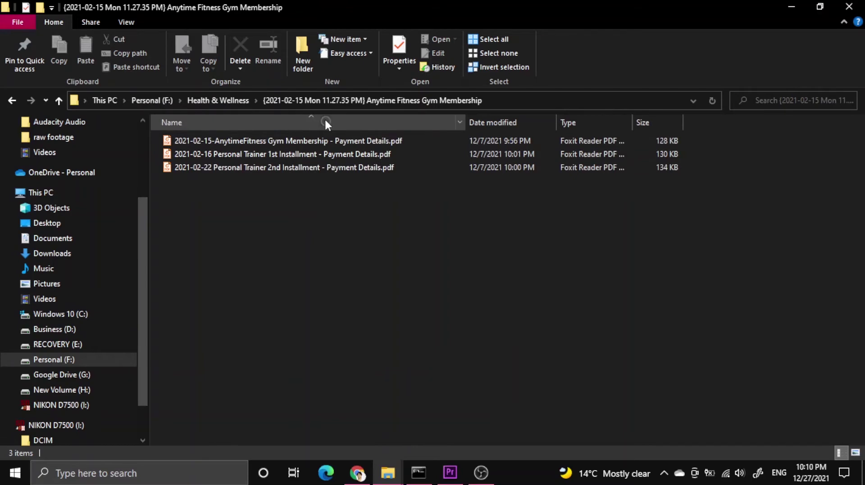
left_click(323, 119)
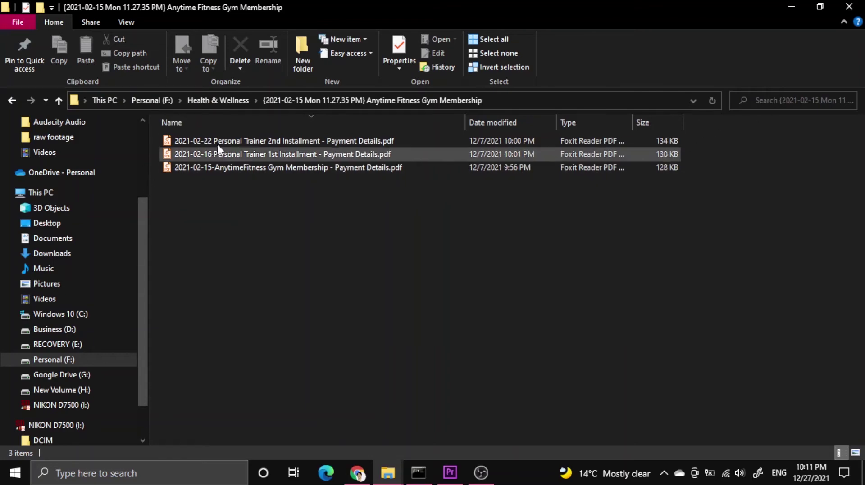
Climb up to This PC and reopen the Personal (F:) drive.
left_click(59, 100)
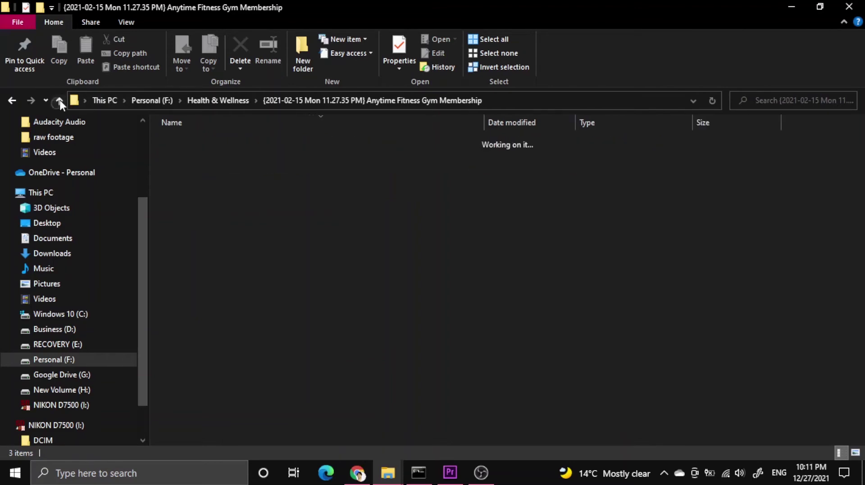
left_click(59, 100)
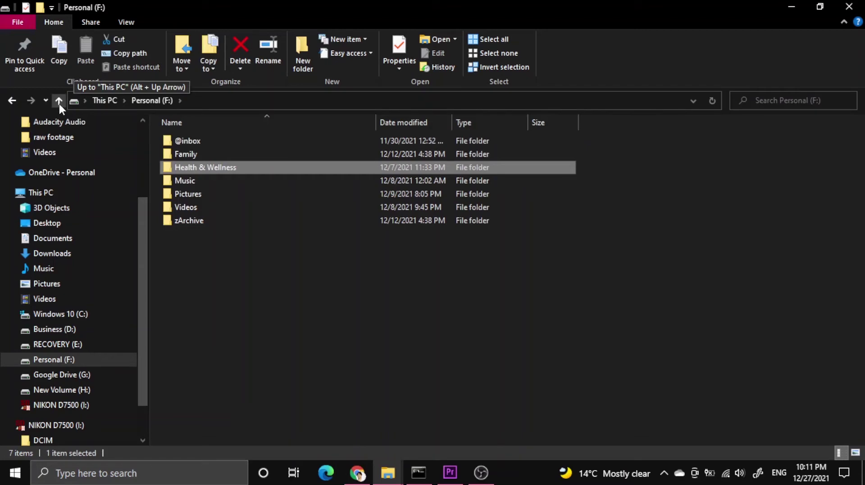
left_click(59, 101)
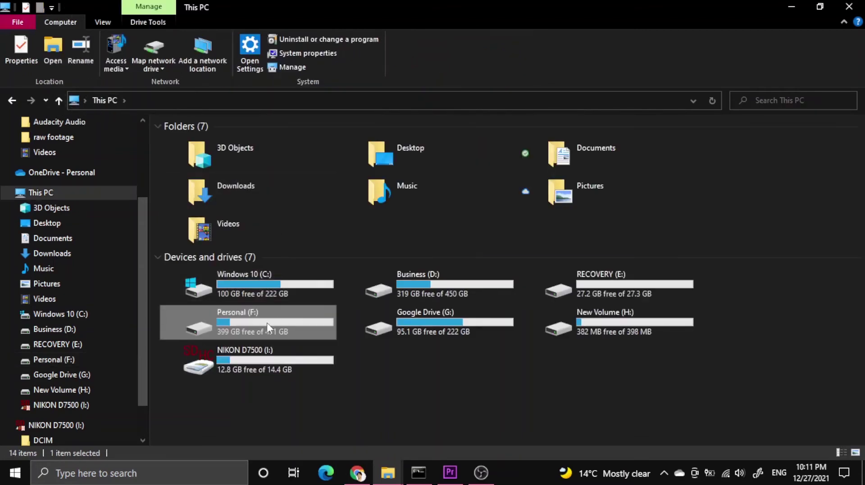
double_click(267, 323)
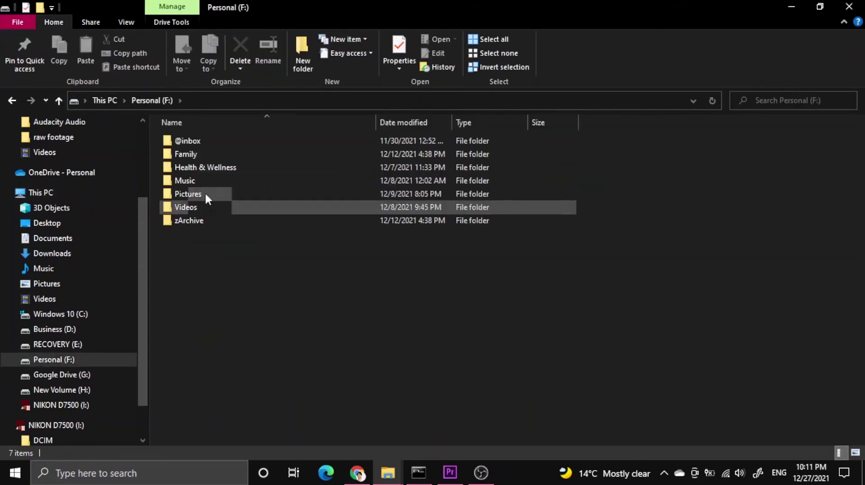
left_click(199, 222)
left_click(196, 279)
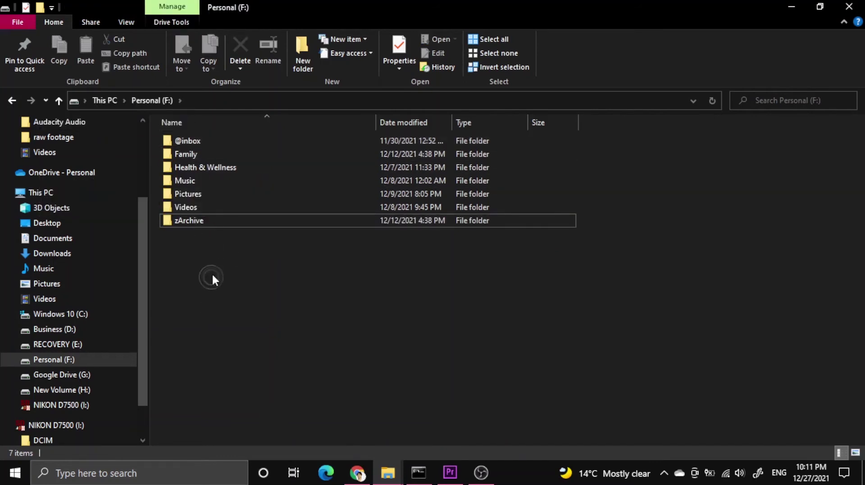
left_click(256, 141)
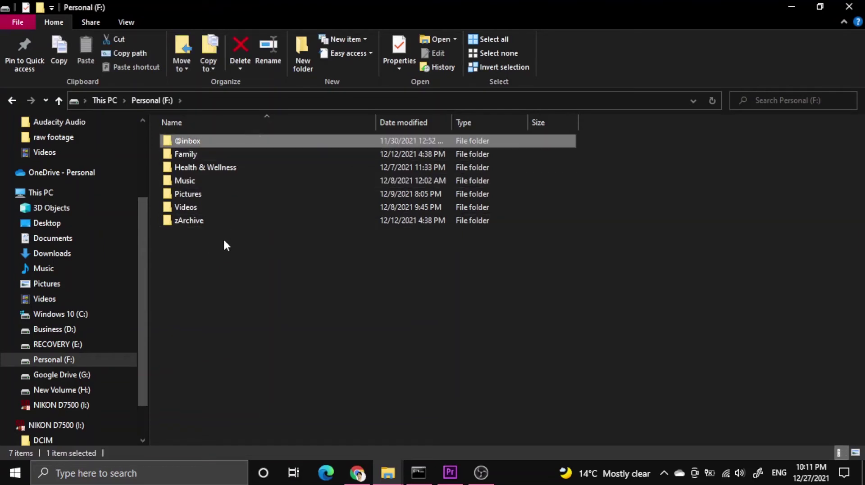
left_click(222, 252)
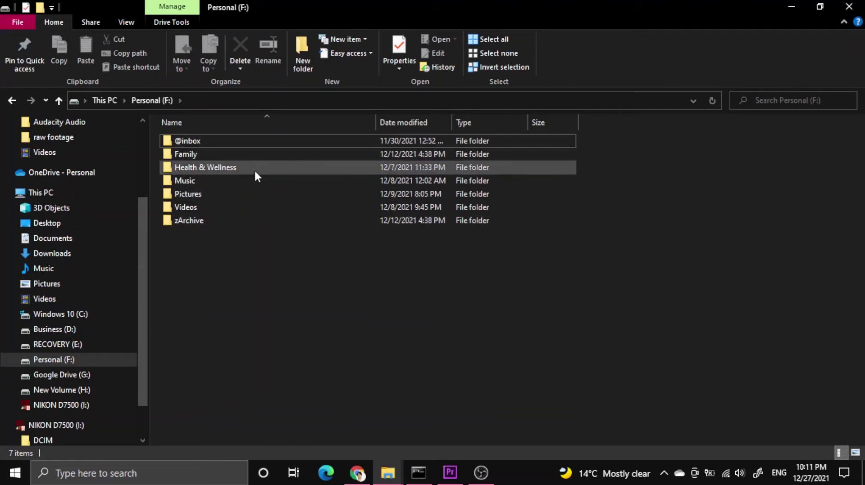
left_click(255, 140)
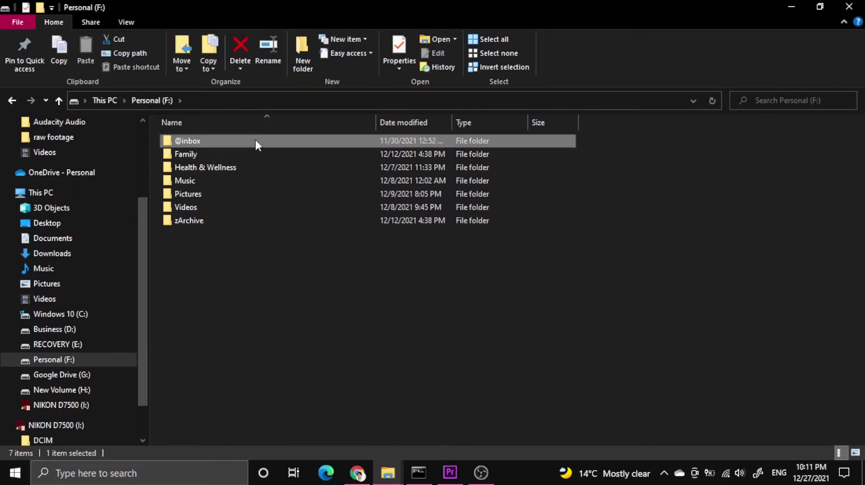
double_click(256, 142)
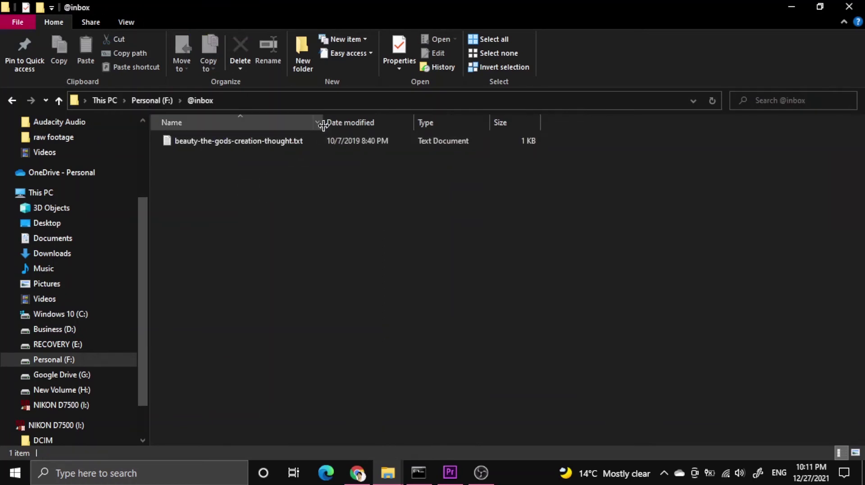
left_click_drag(320, 123, 354, 122)
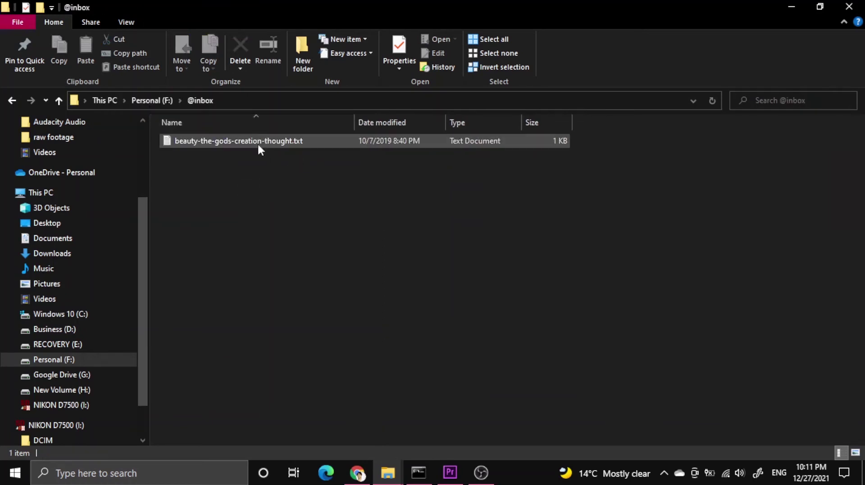
left_click(60, 101)
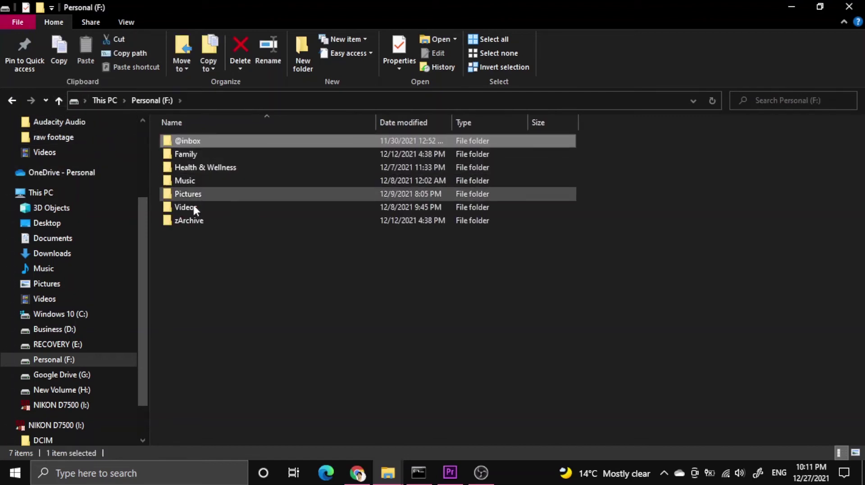
left_click(239, 280)
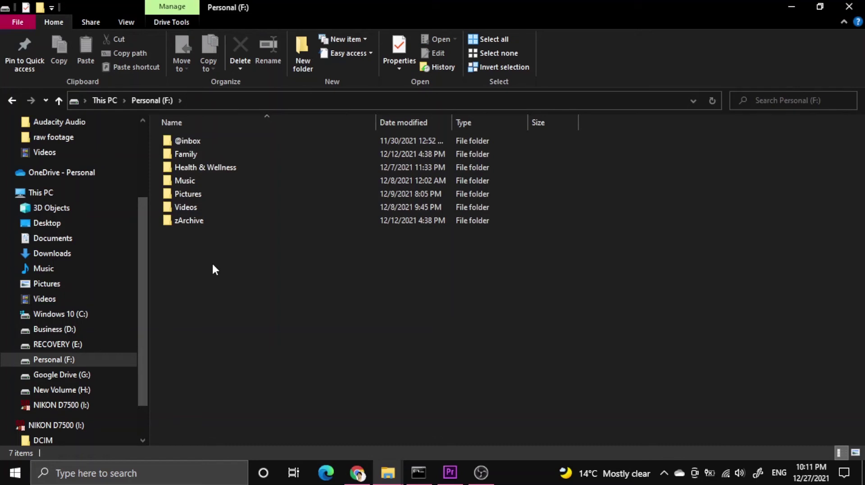
left_click(227, 139)
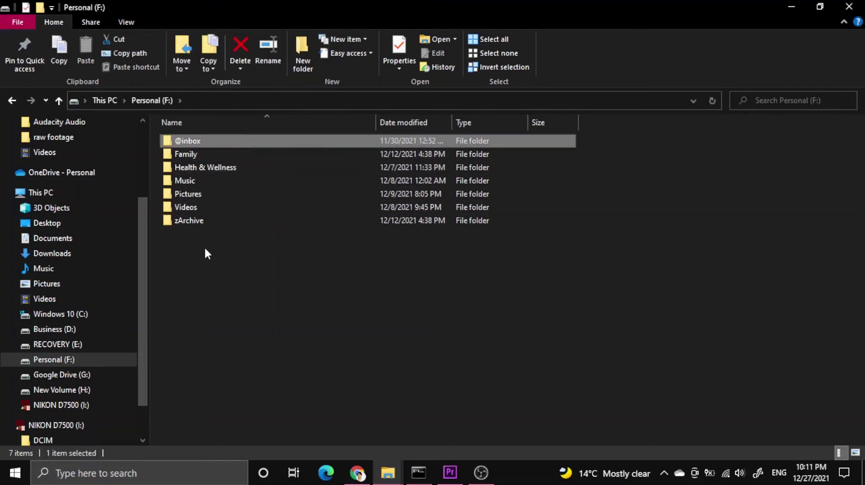
left_click(205, 251)
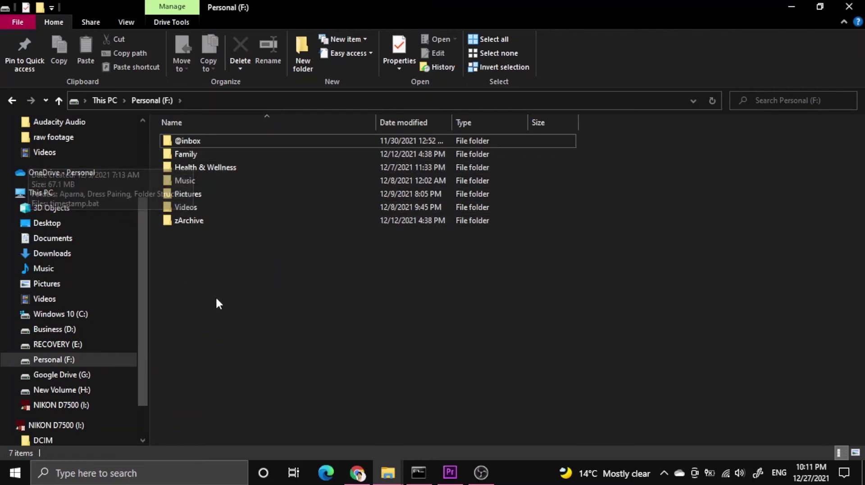
left_click(244, 140)
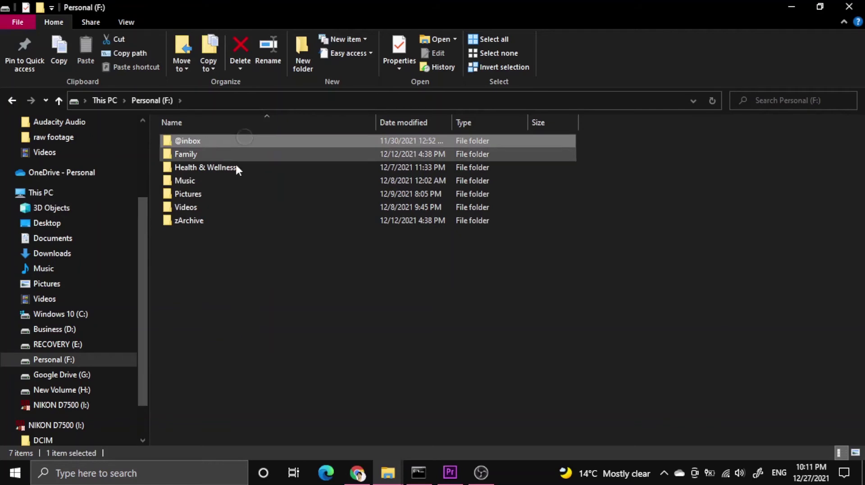
left_click(212, 269)
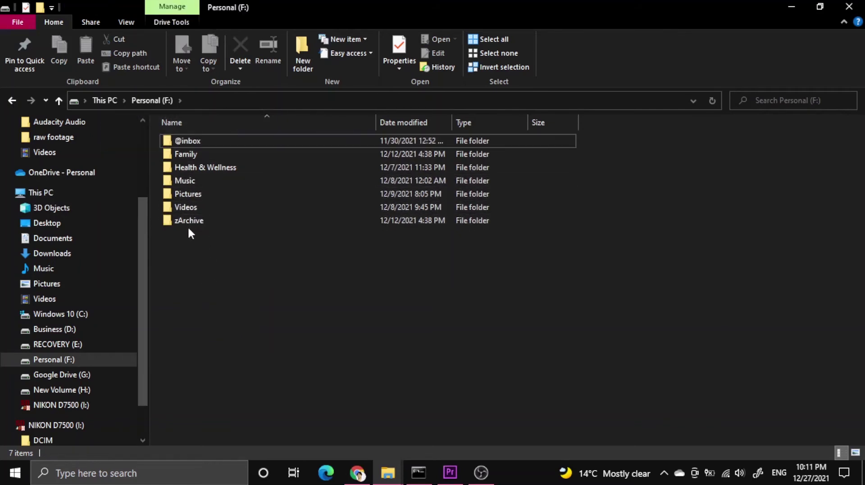
left_click(199, 220)
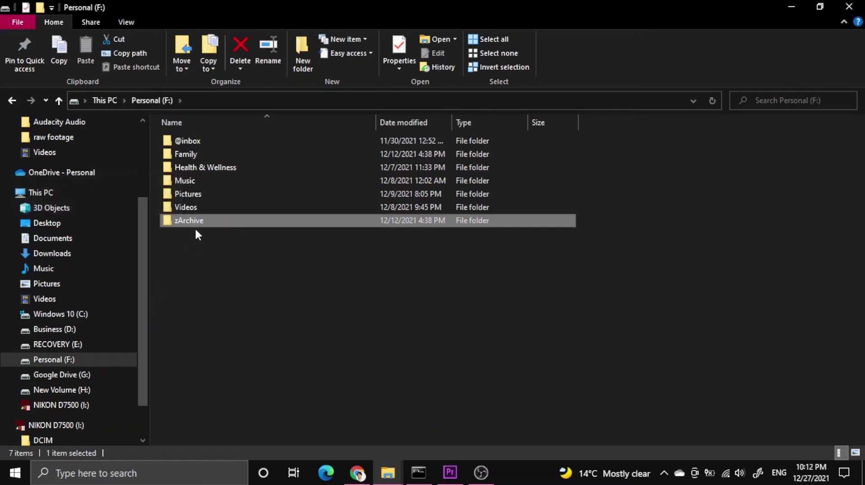
left_click(206, 219)
double_click(234, 220)
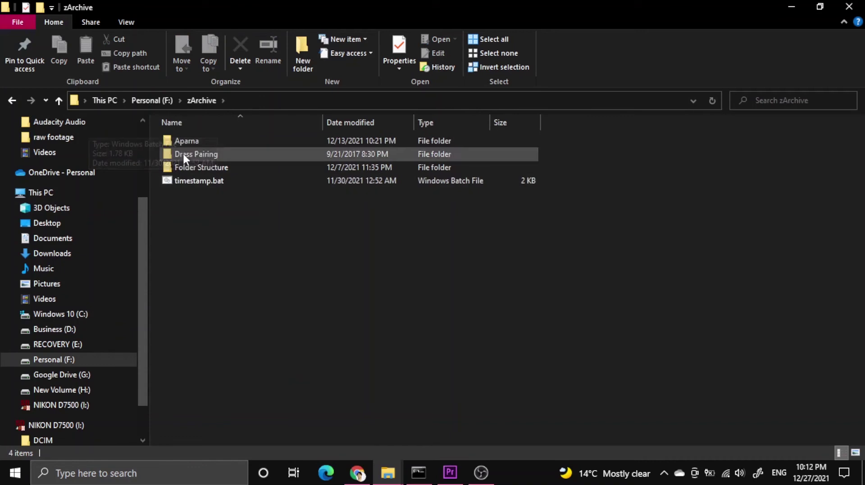
Return to Personal (F:), reselect zArchive, then go up to This PC.
left_click(58, 101)
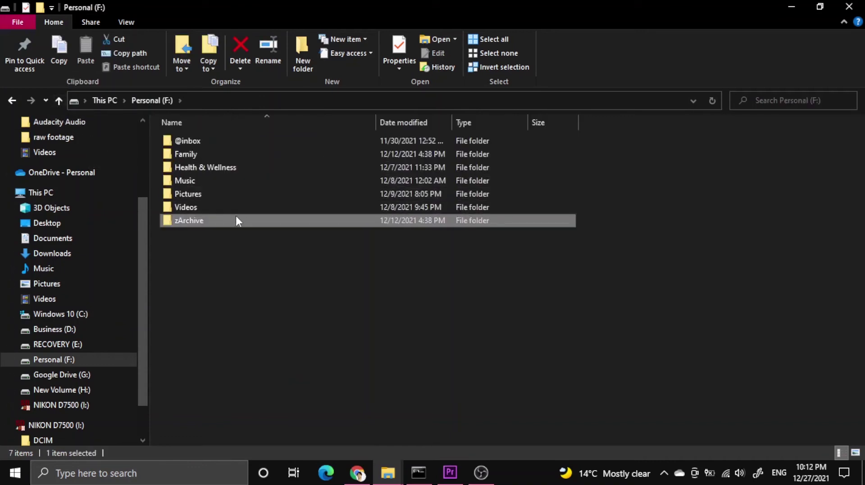
mouse_move(232, 218)
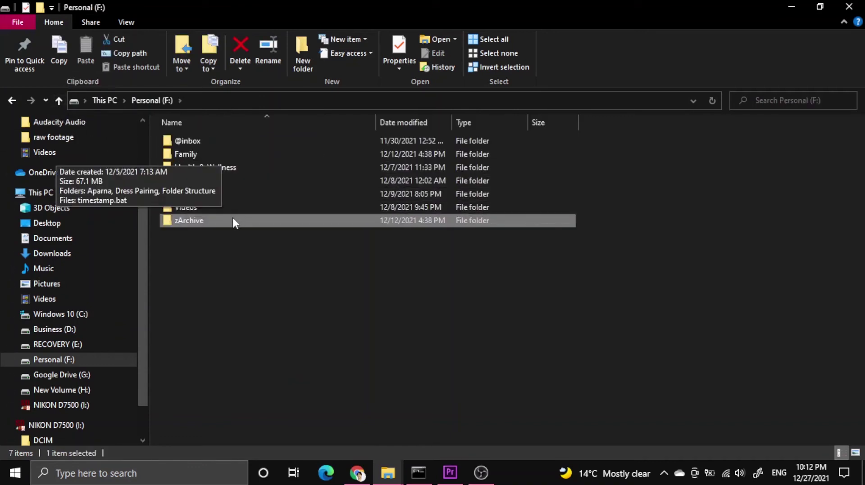
left_click(226, 253)
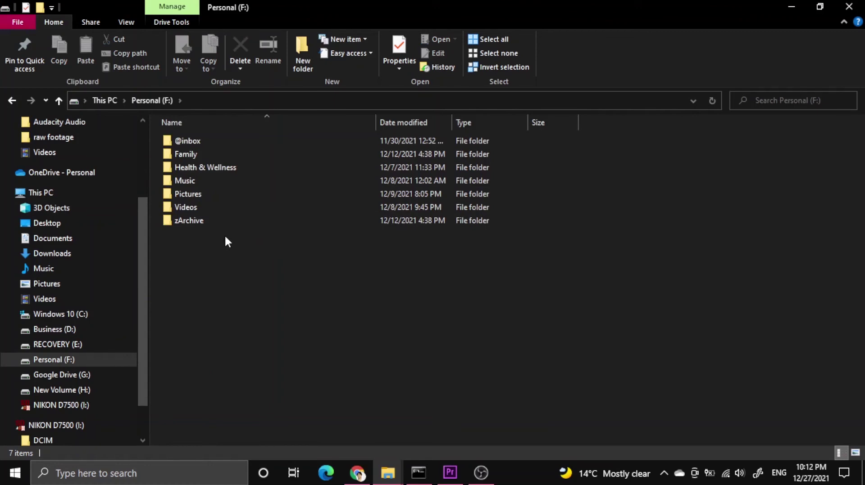
left_click(212, 220)
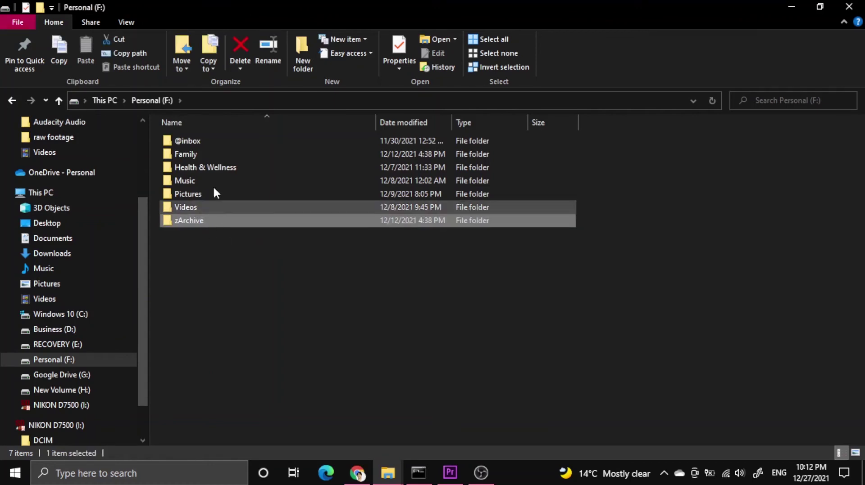
mouse_move(196, 224)
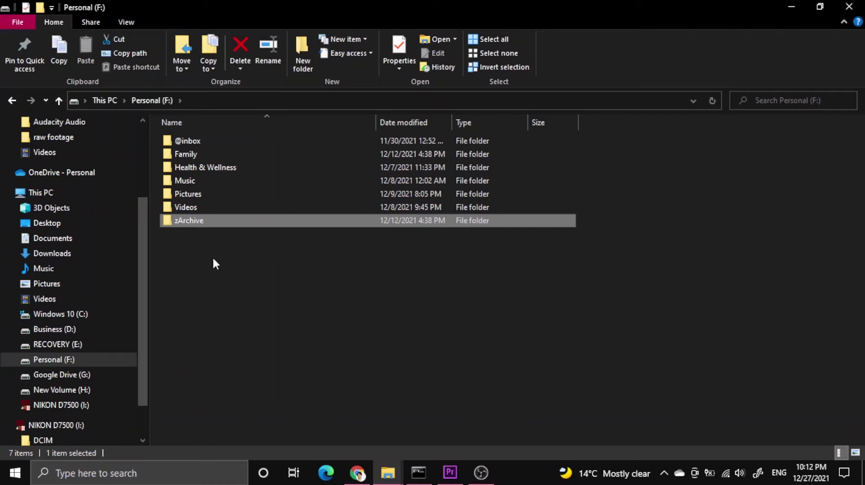
left_click(58, 101)
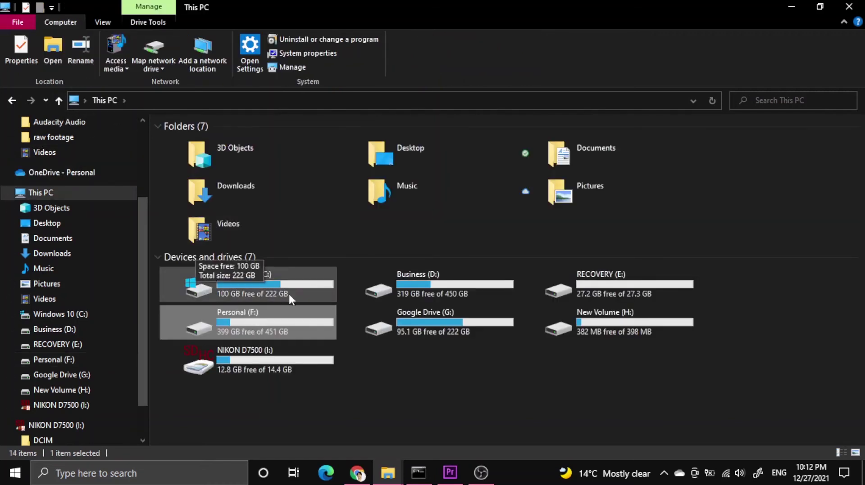
double_click(428, 289)
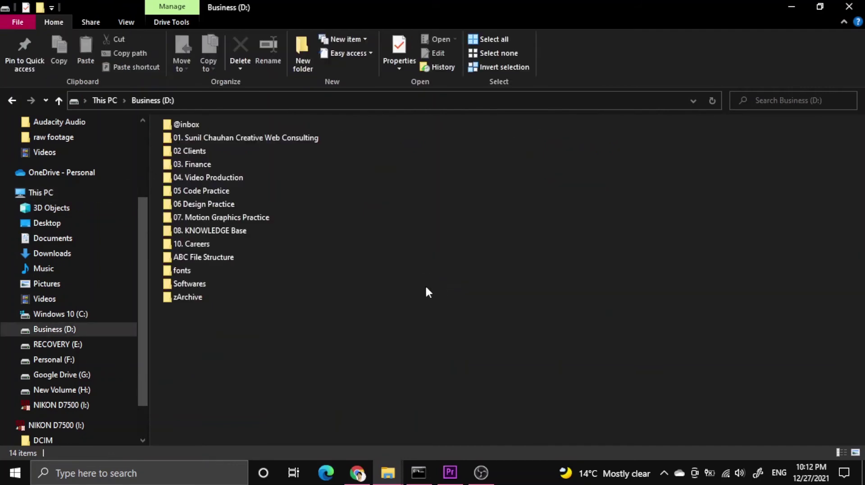
left_click(186, 124)
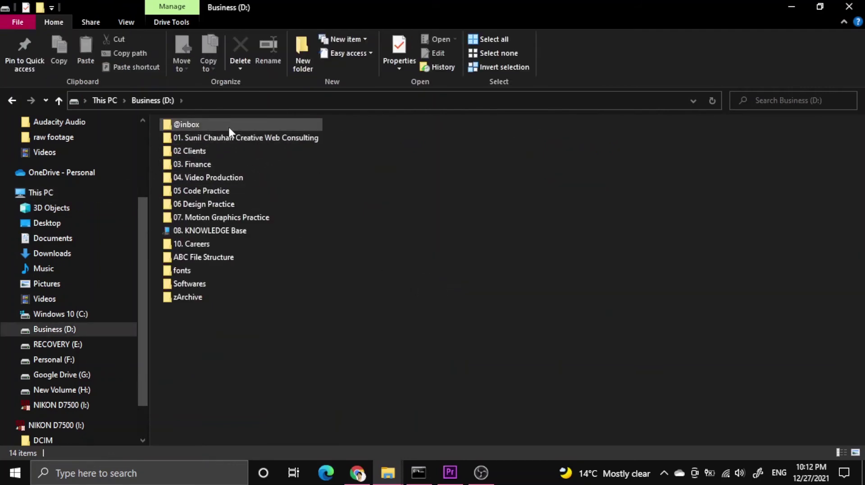
left_click(203, 297)
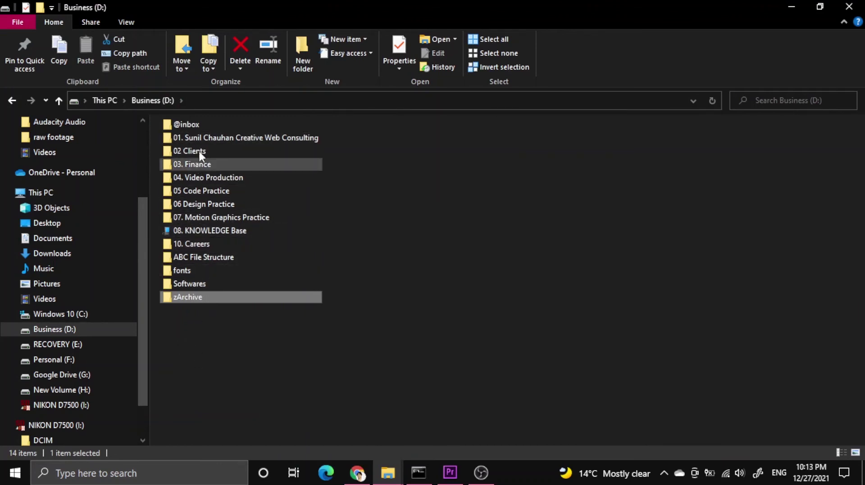
left_click(216, 125)
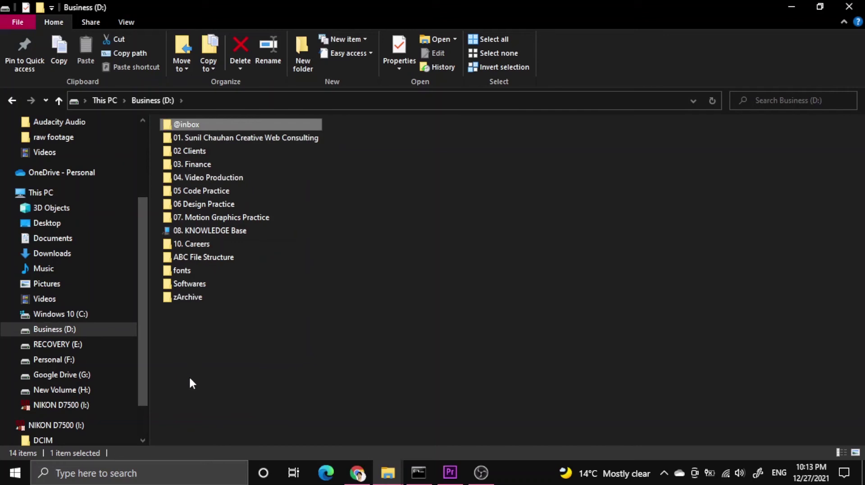
double_click(259, 124)
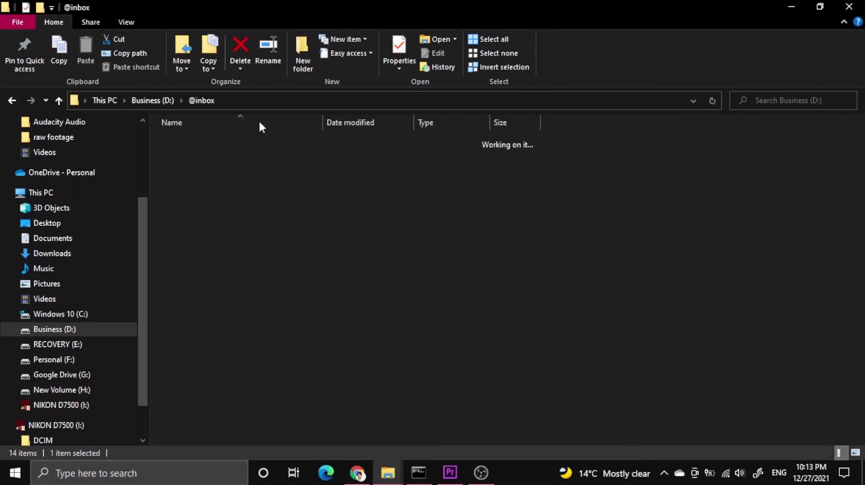
double_click(322, 123)
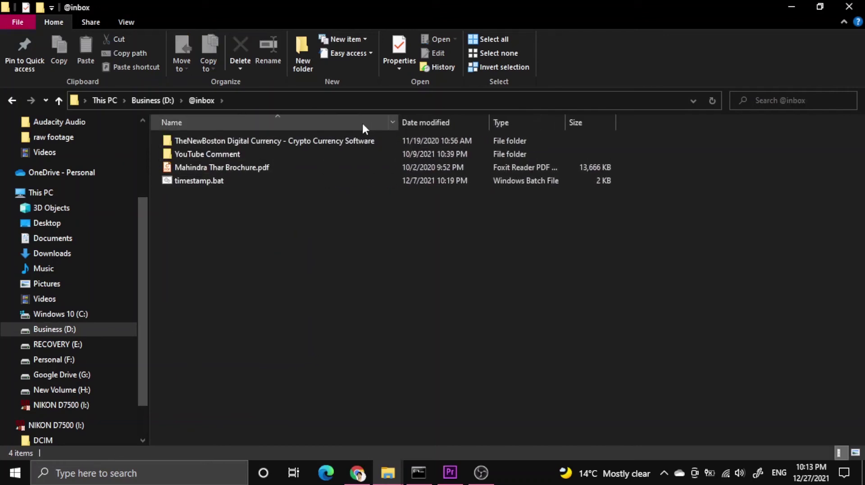
left_click(361, 123)
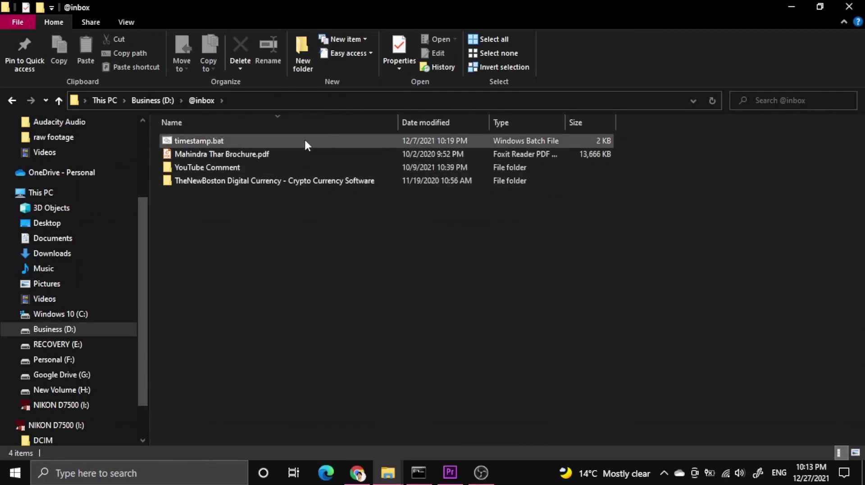
left_click(58, 101)
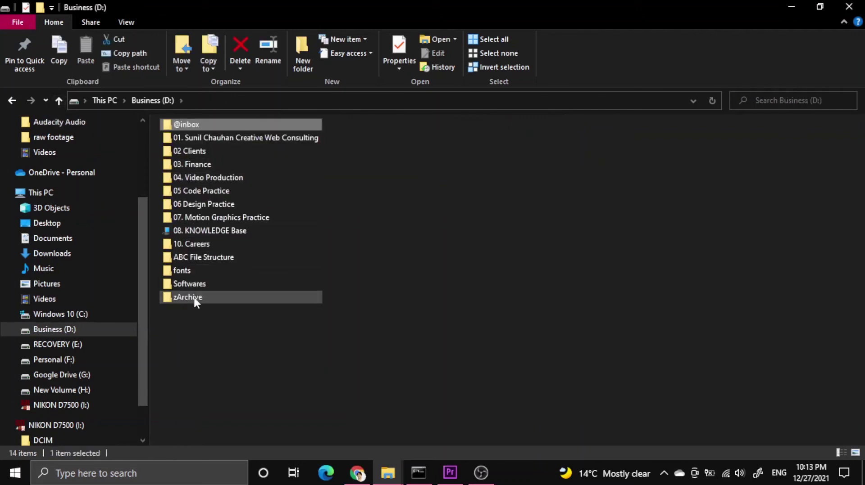
double_click(194, 298)
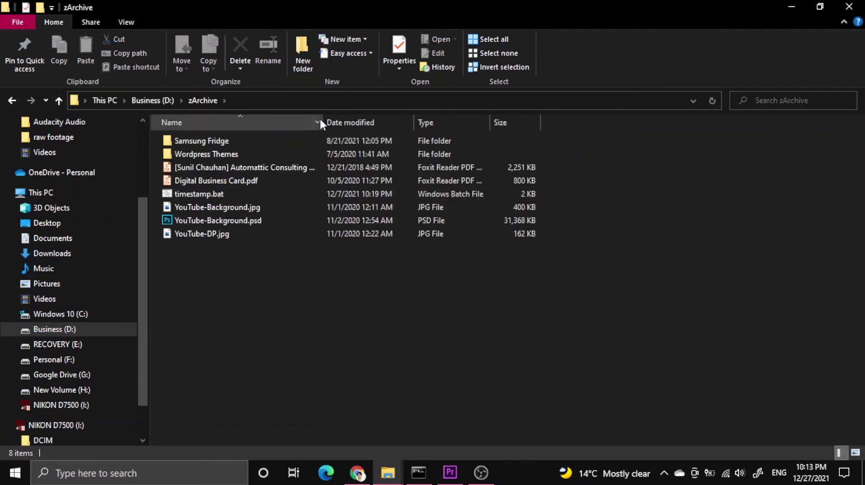
double_click(321, 122)
left_click(306, 121)
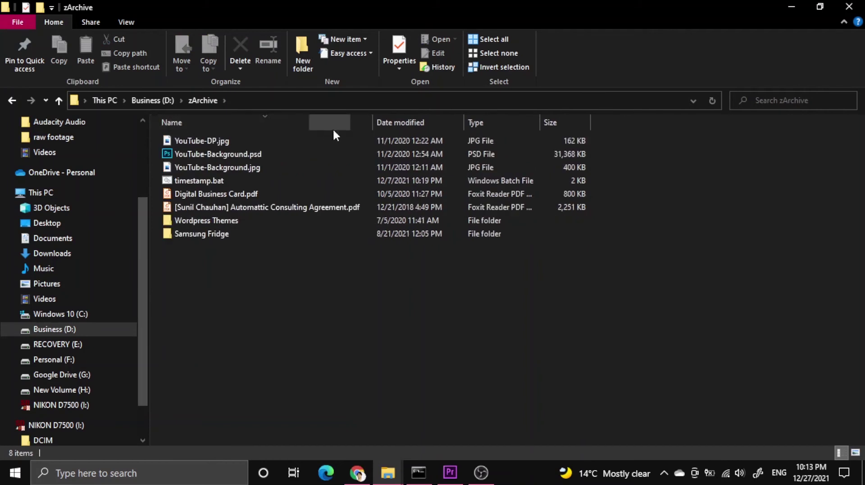
left_click_drag(374, 121, 418, 123)
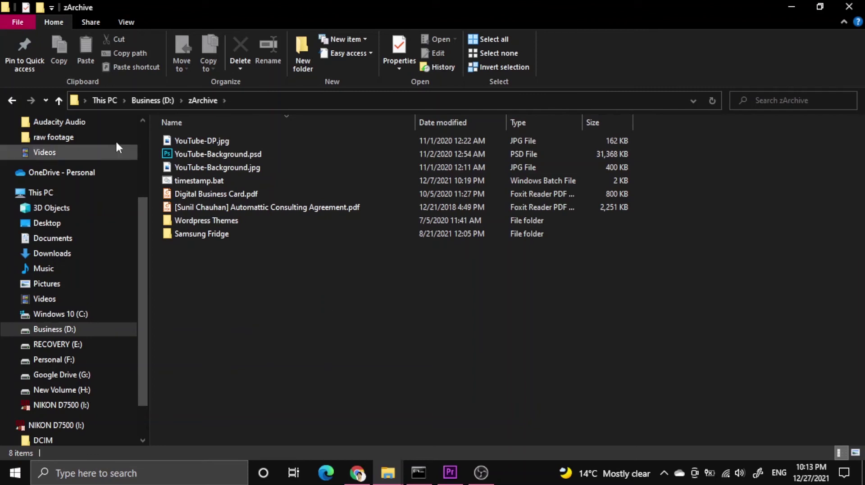
left_click(58, 100)
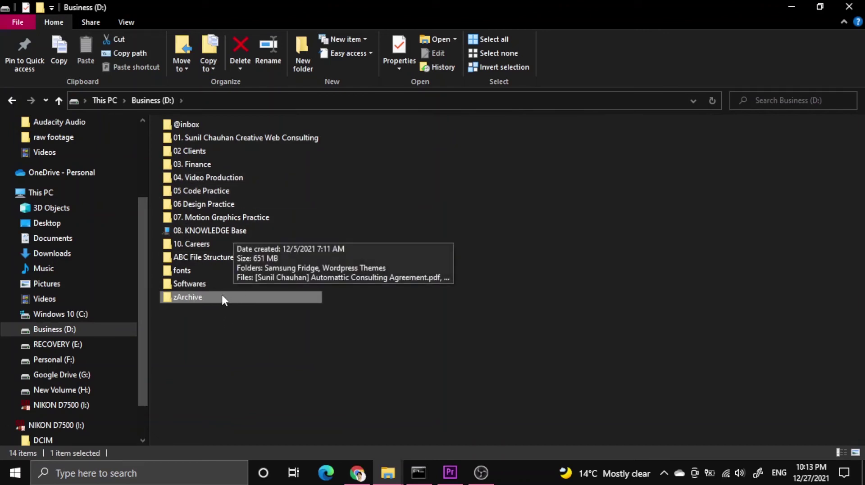
left_click(198, 351)
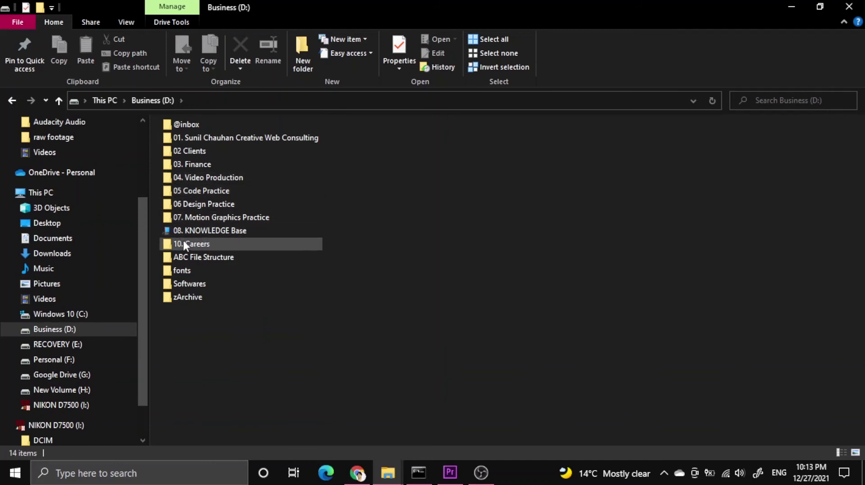
mouse_move(188, 140)
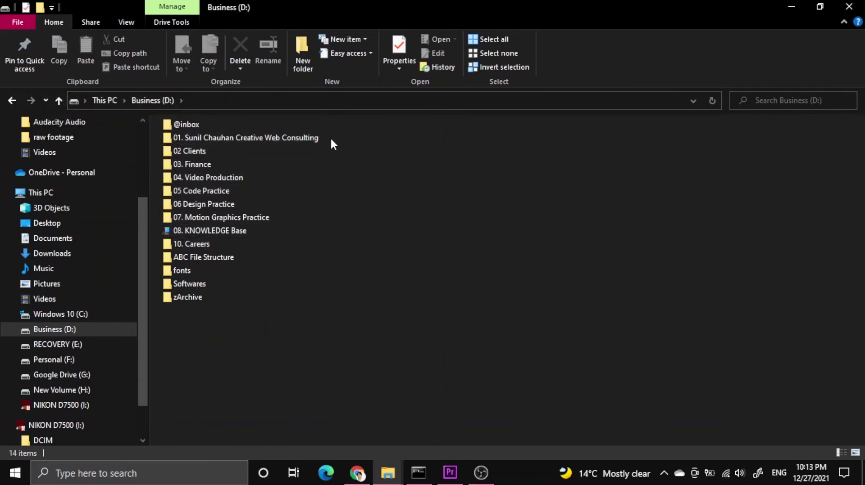
left_click(310, 139)
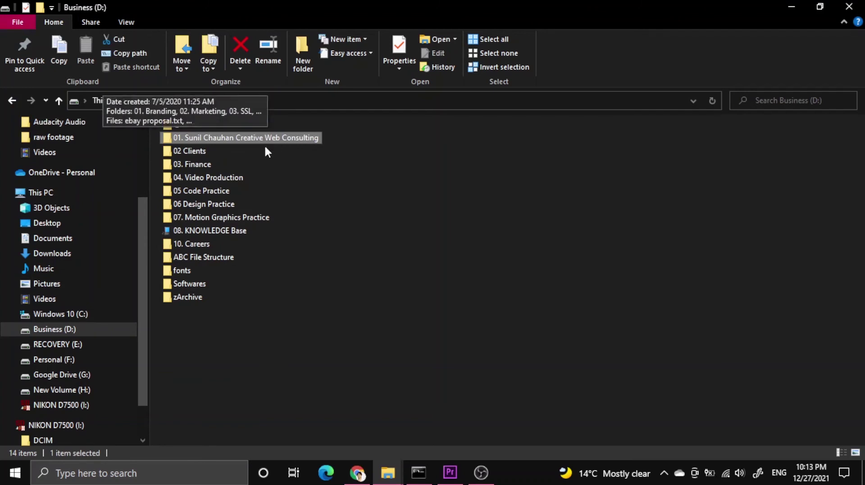
double_click(299, 138)
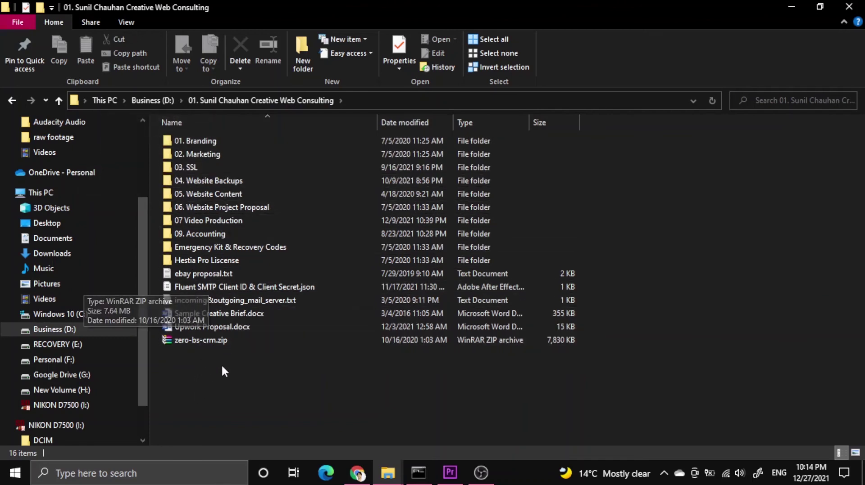
left_click(59, 100)
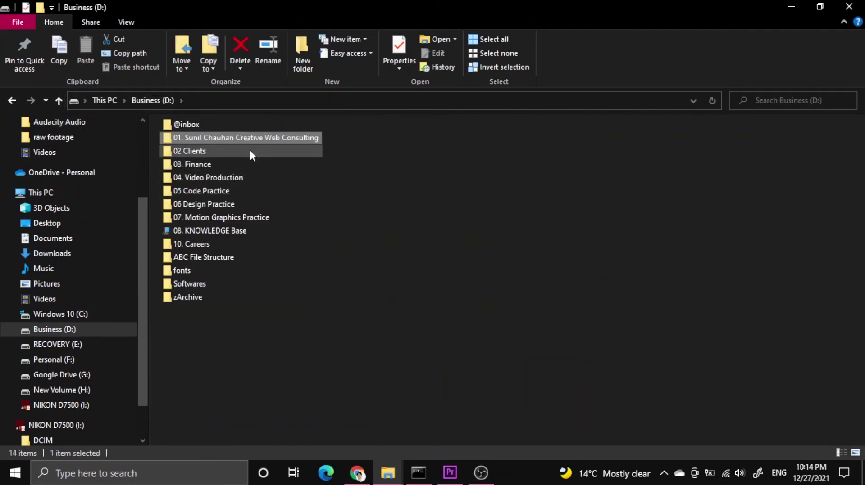
left_click(250, 151)
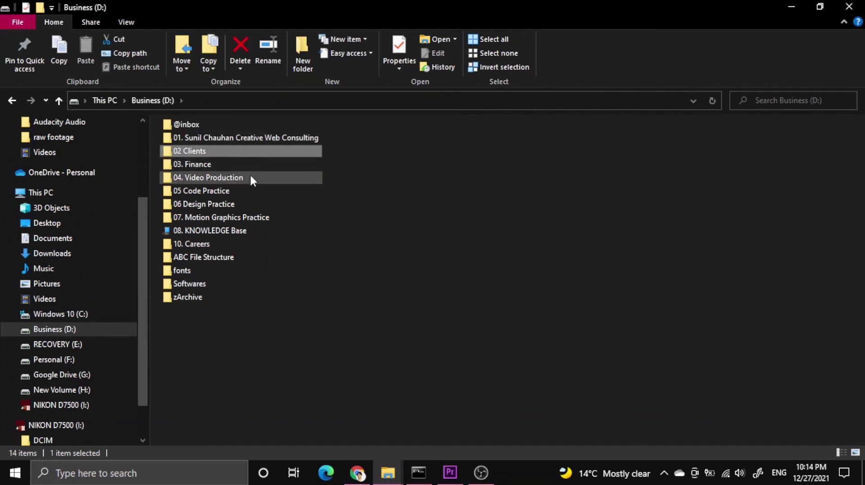
double_click(266, 152)
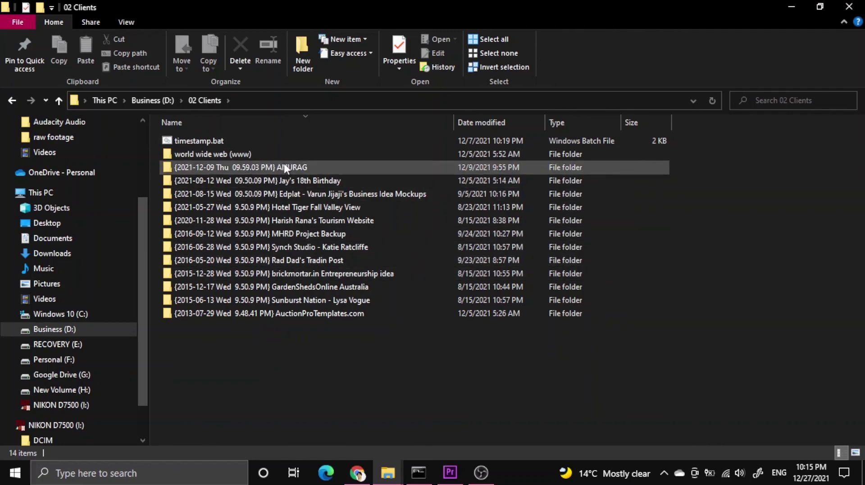
Go back up from 02 Clients to the top level of Business (D:).
mouse_move(281, 166)
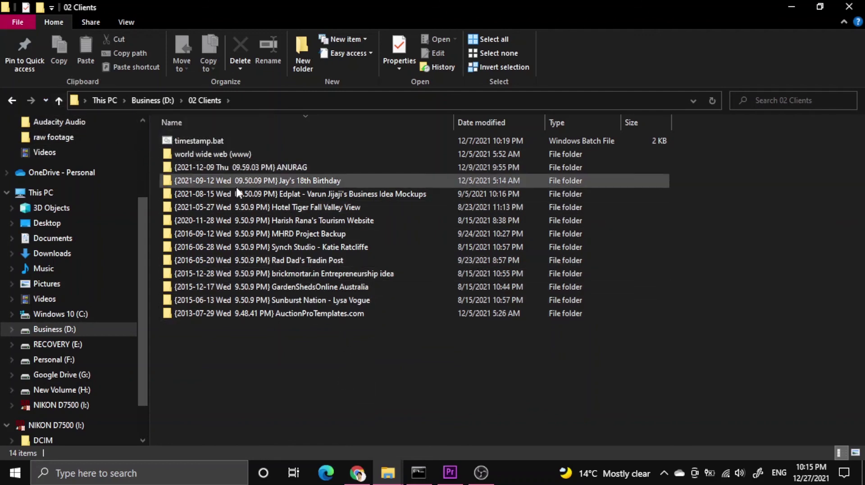
left_click(58, 100)
Select folders 03. Finance through 07. Motion Graphics Practice in turn, then open 04. Video Production.
left_click(209, 162)
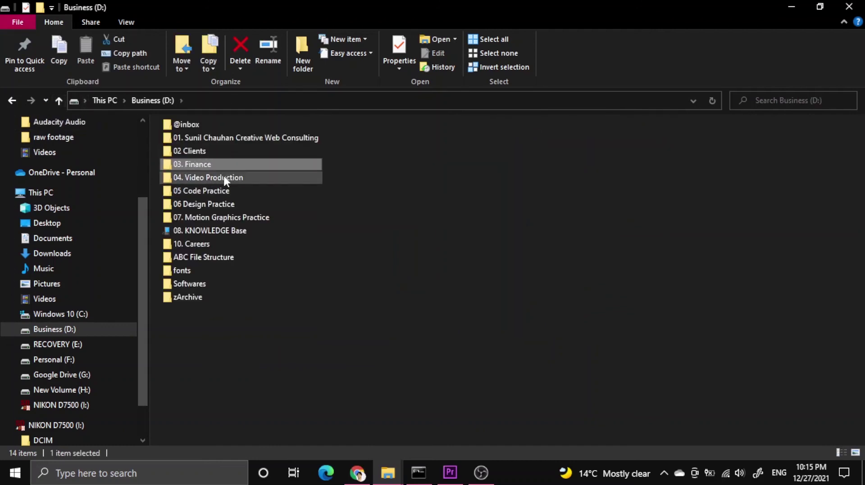
left_click(223, 176)
left_click(224, 190)
left_click(221, 205)
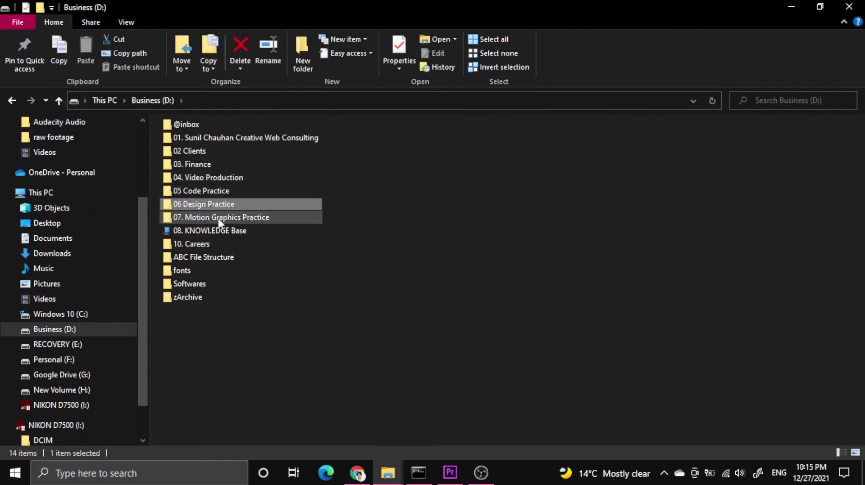
left_click(226, 216)
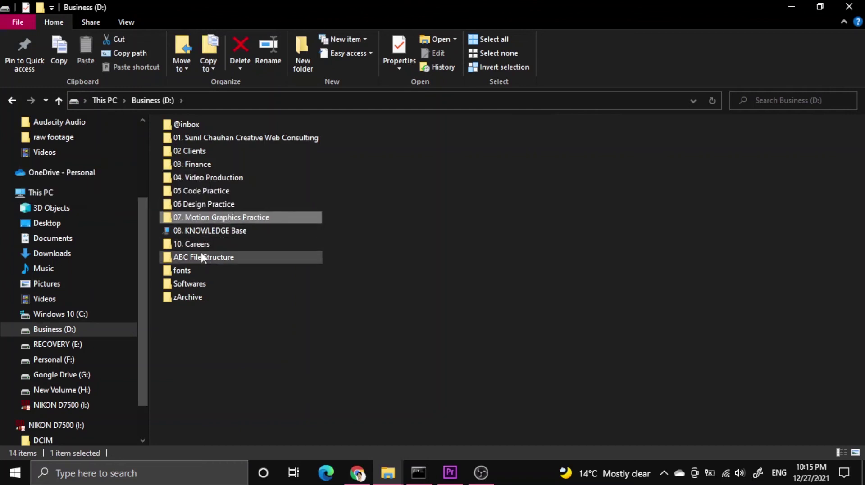
left_click(234, 348)
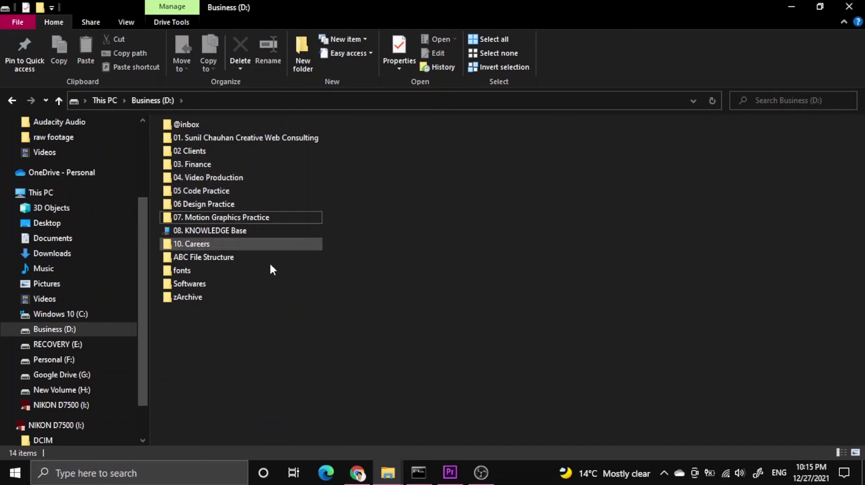
double_click(244, 179)
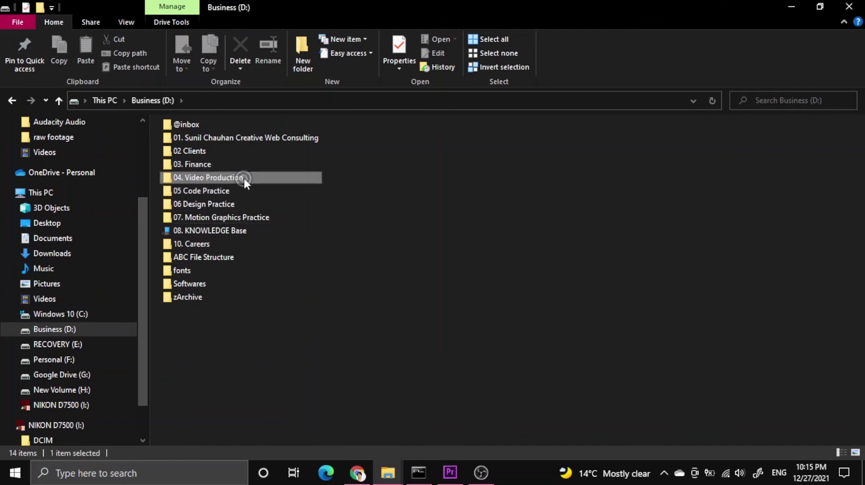